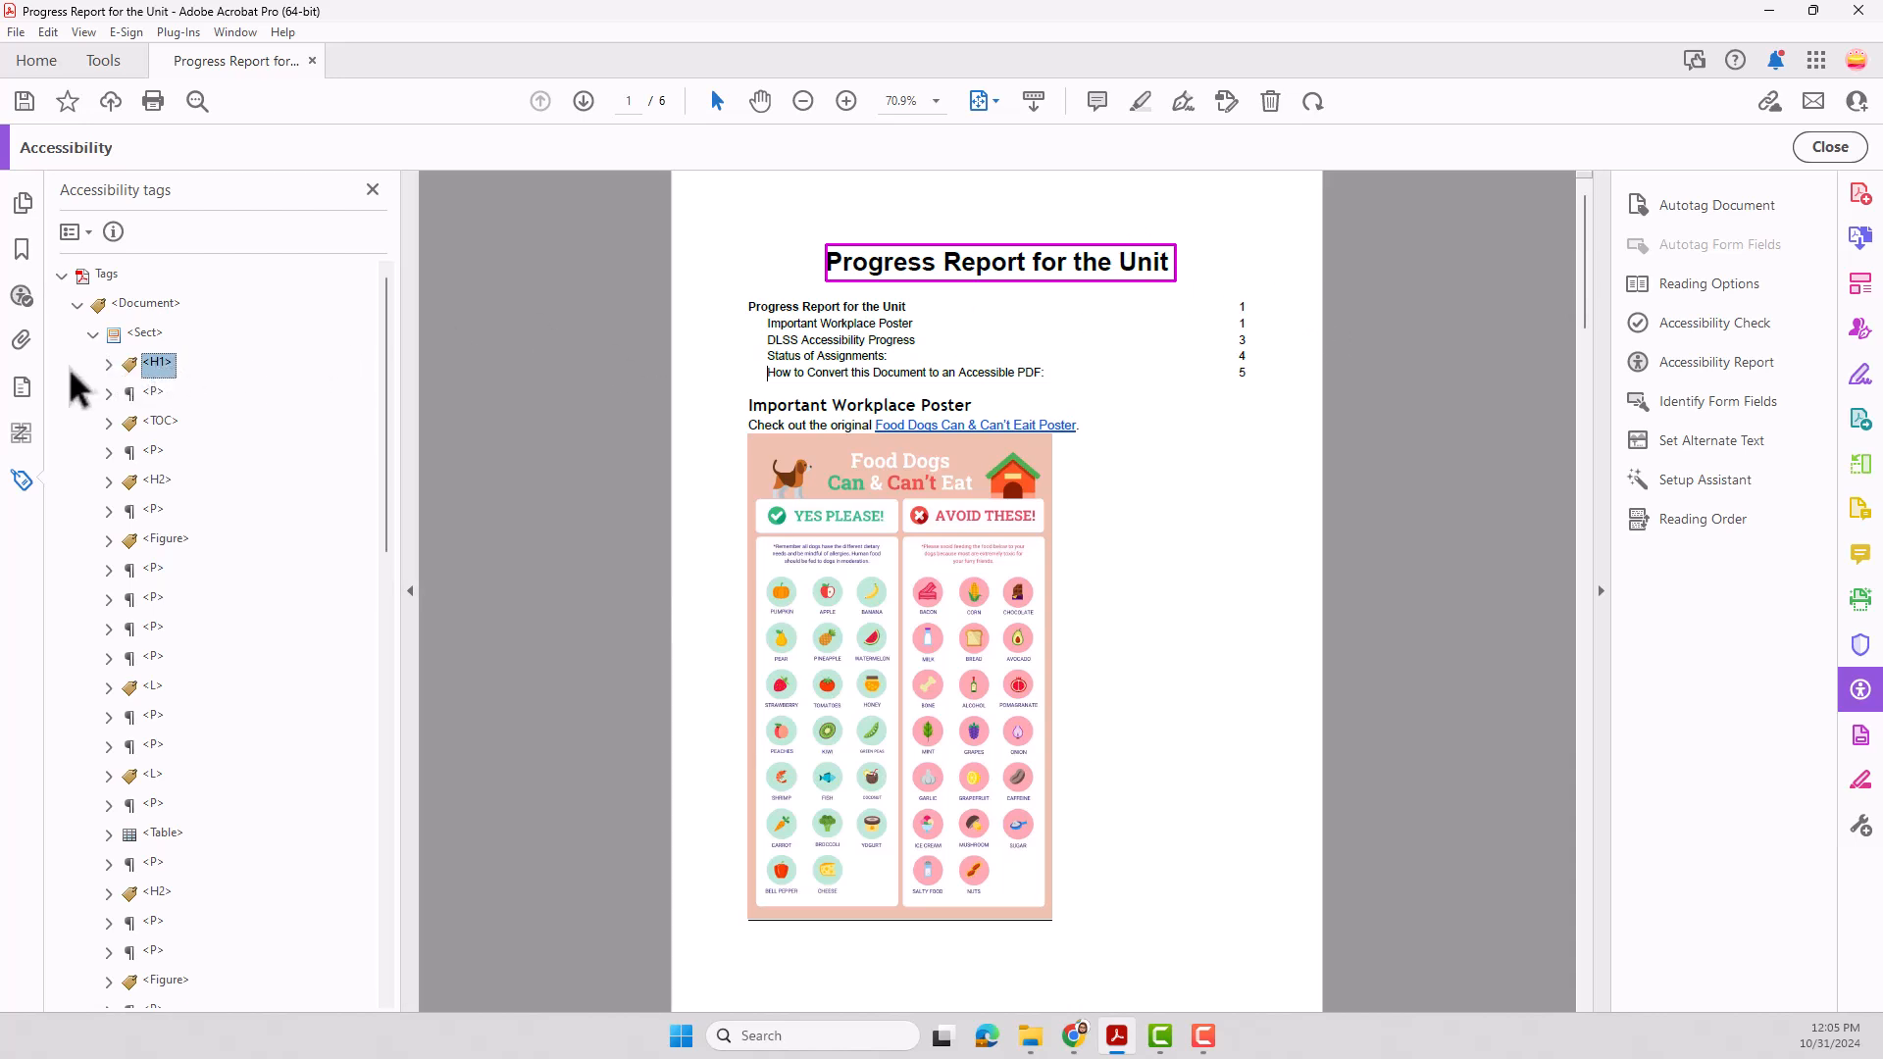
- Check which page text belongs to the document's H1 tag and its first H2 tag by expanding and collapsing each one
click(108, 363)
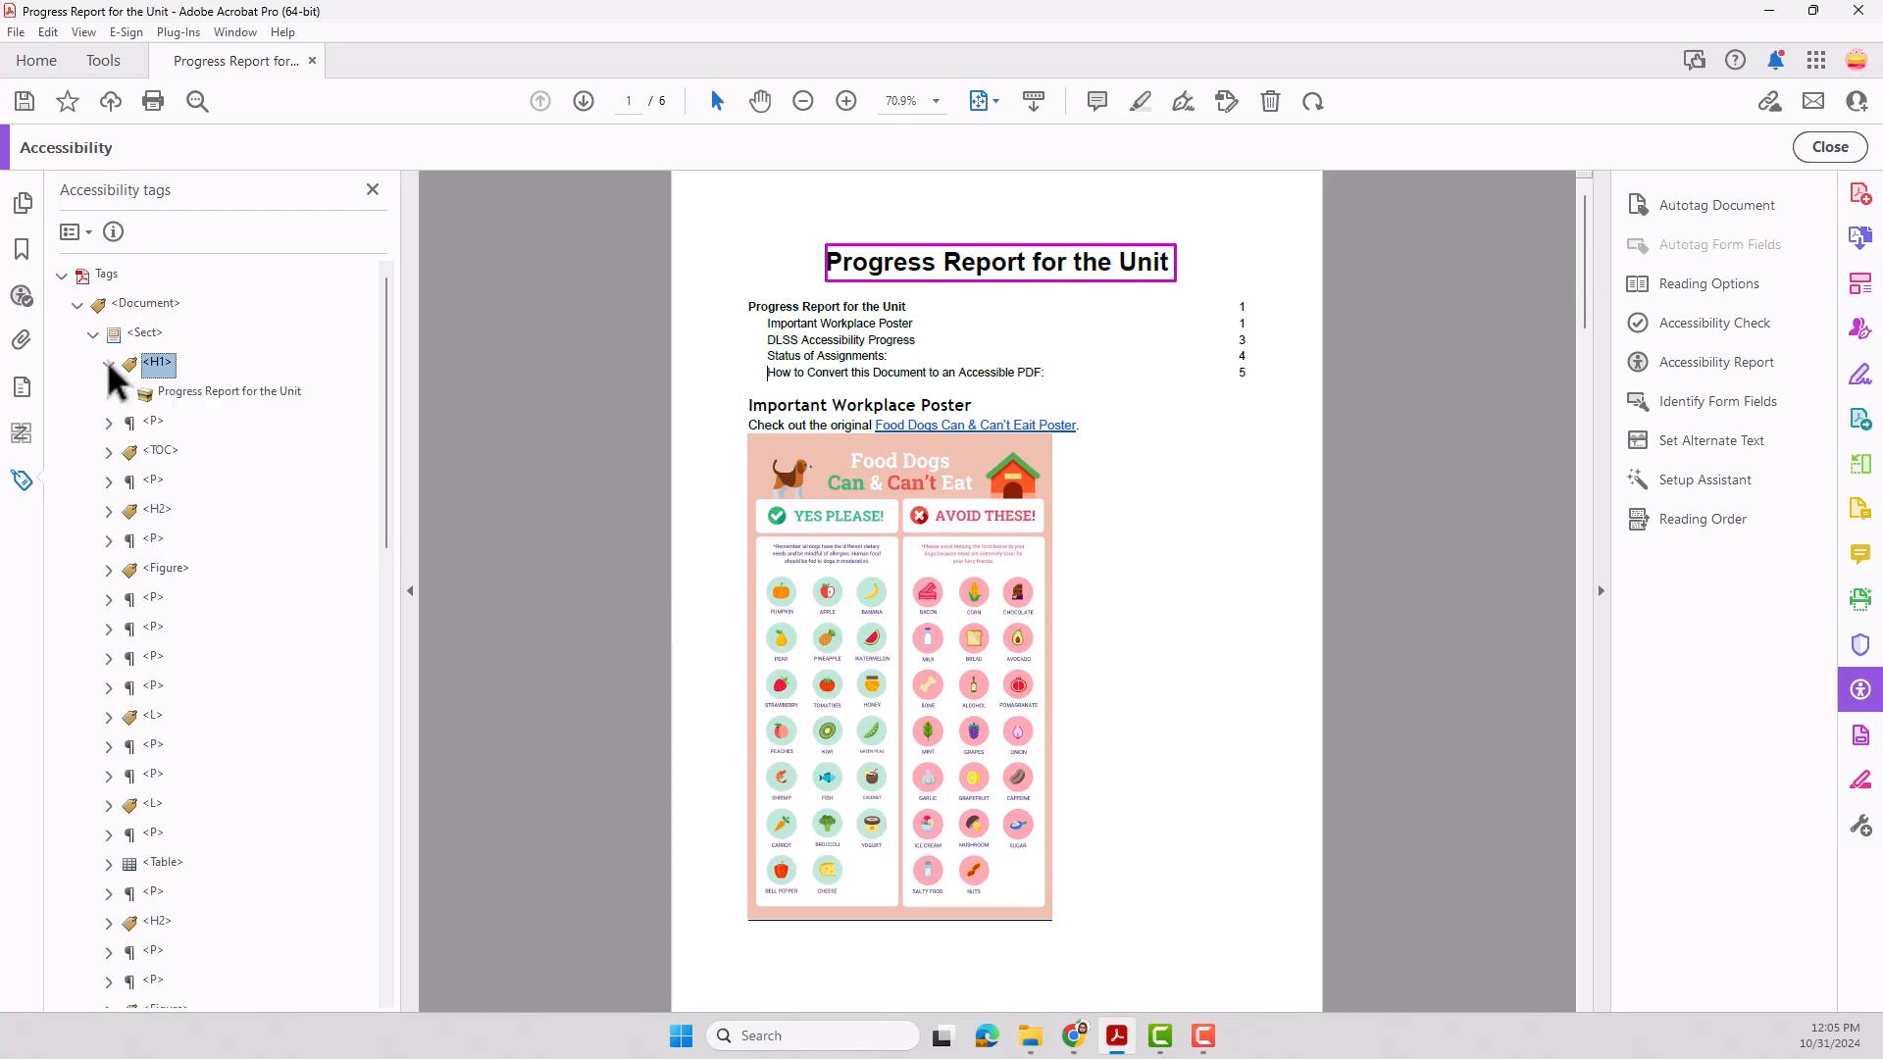
click(157, 387)
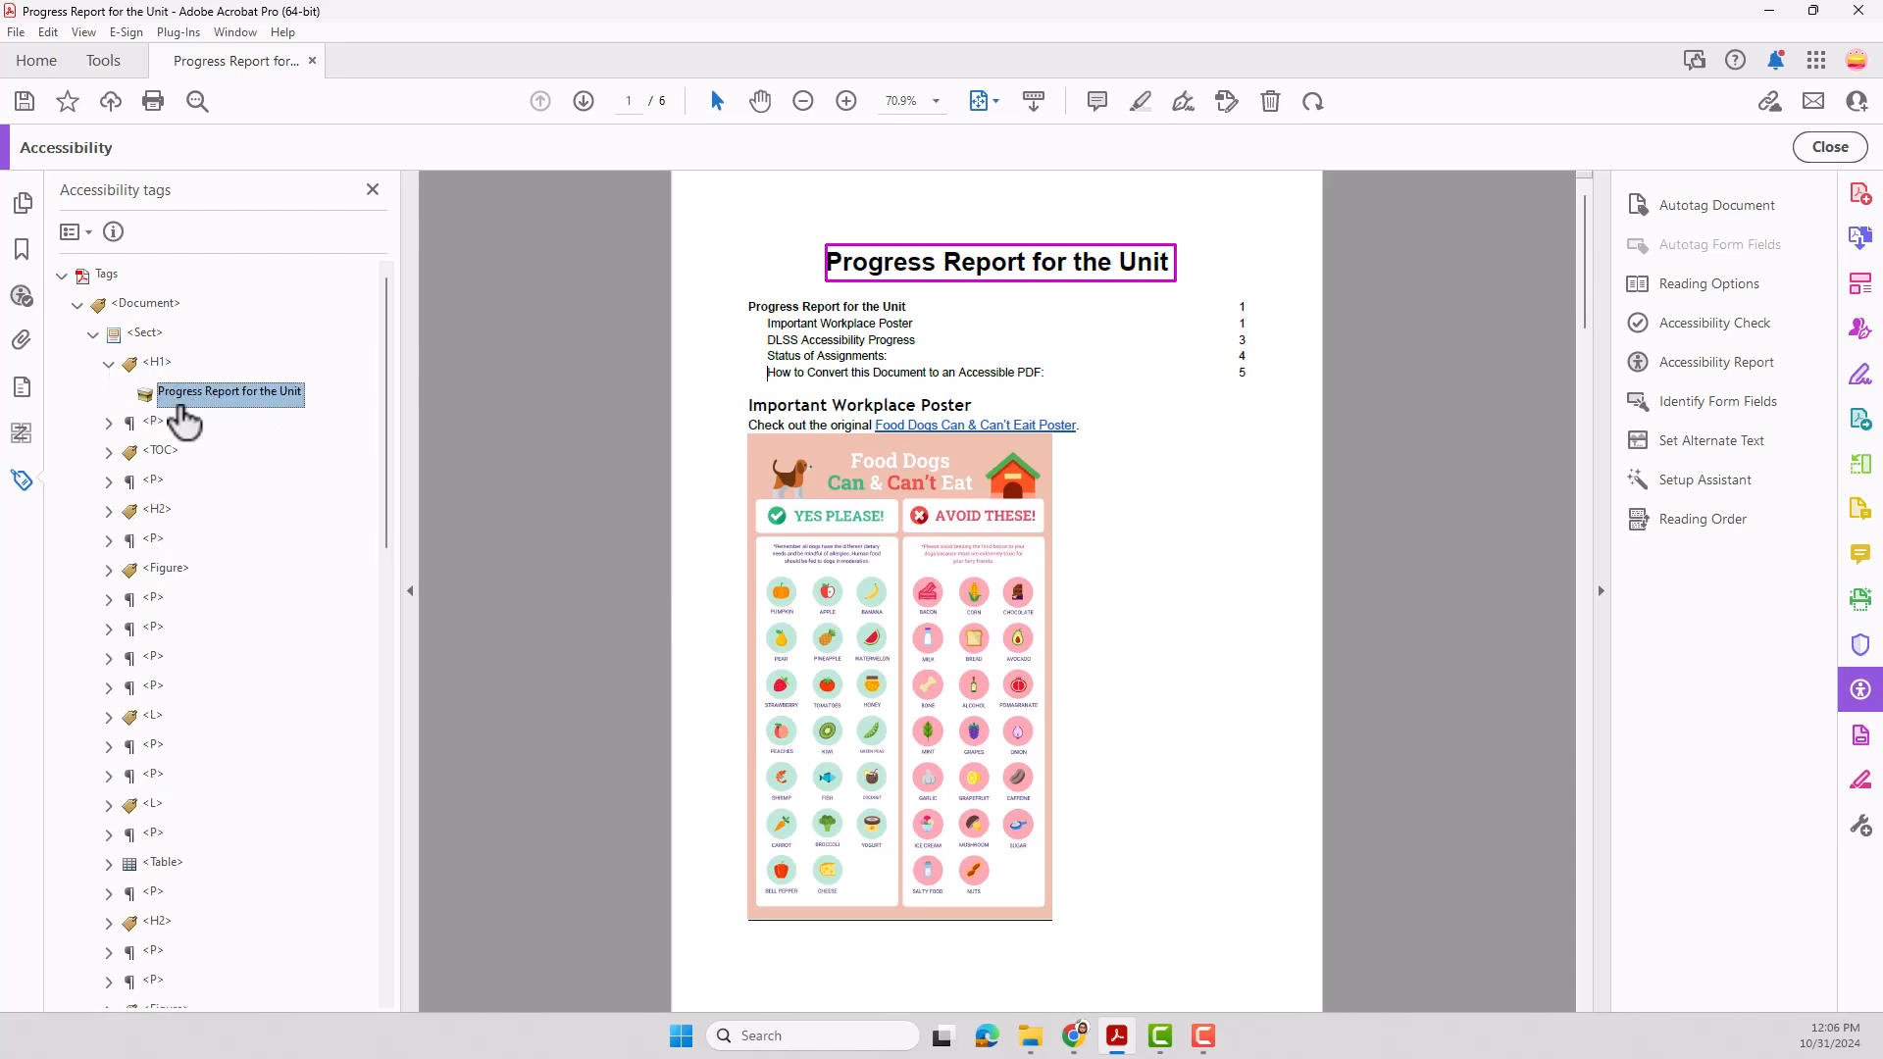
click(108, 363)
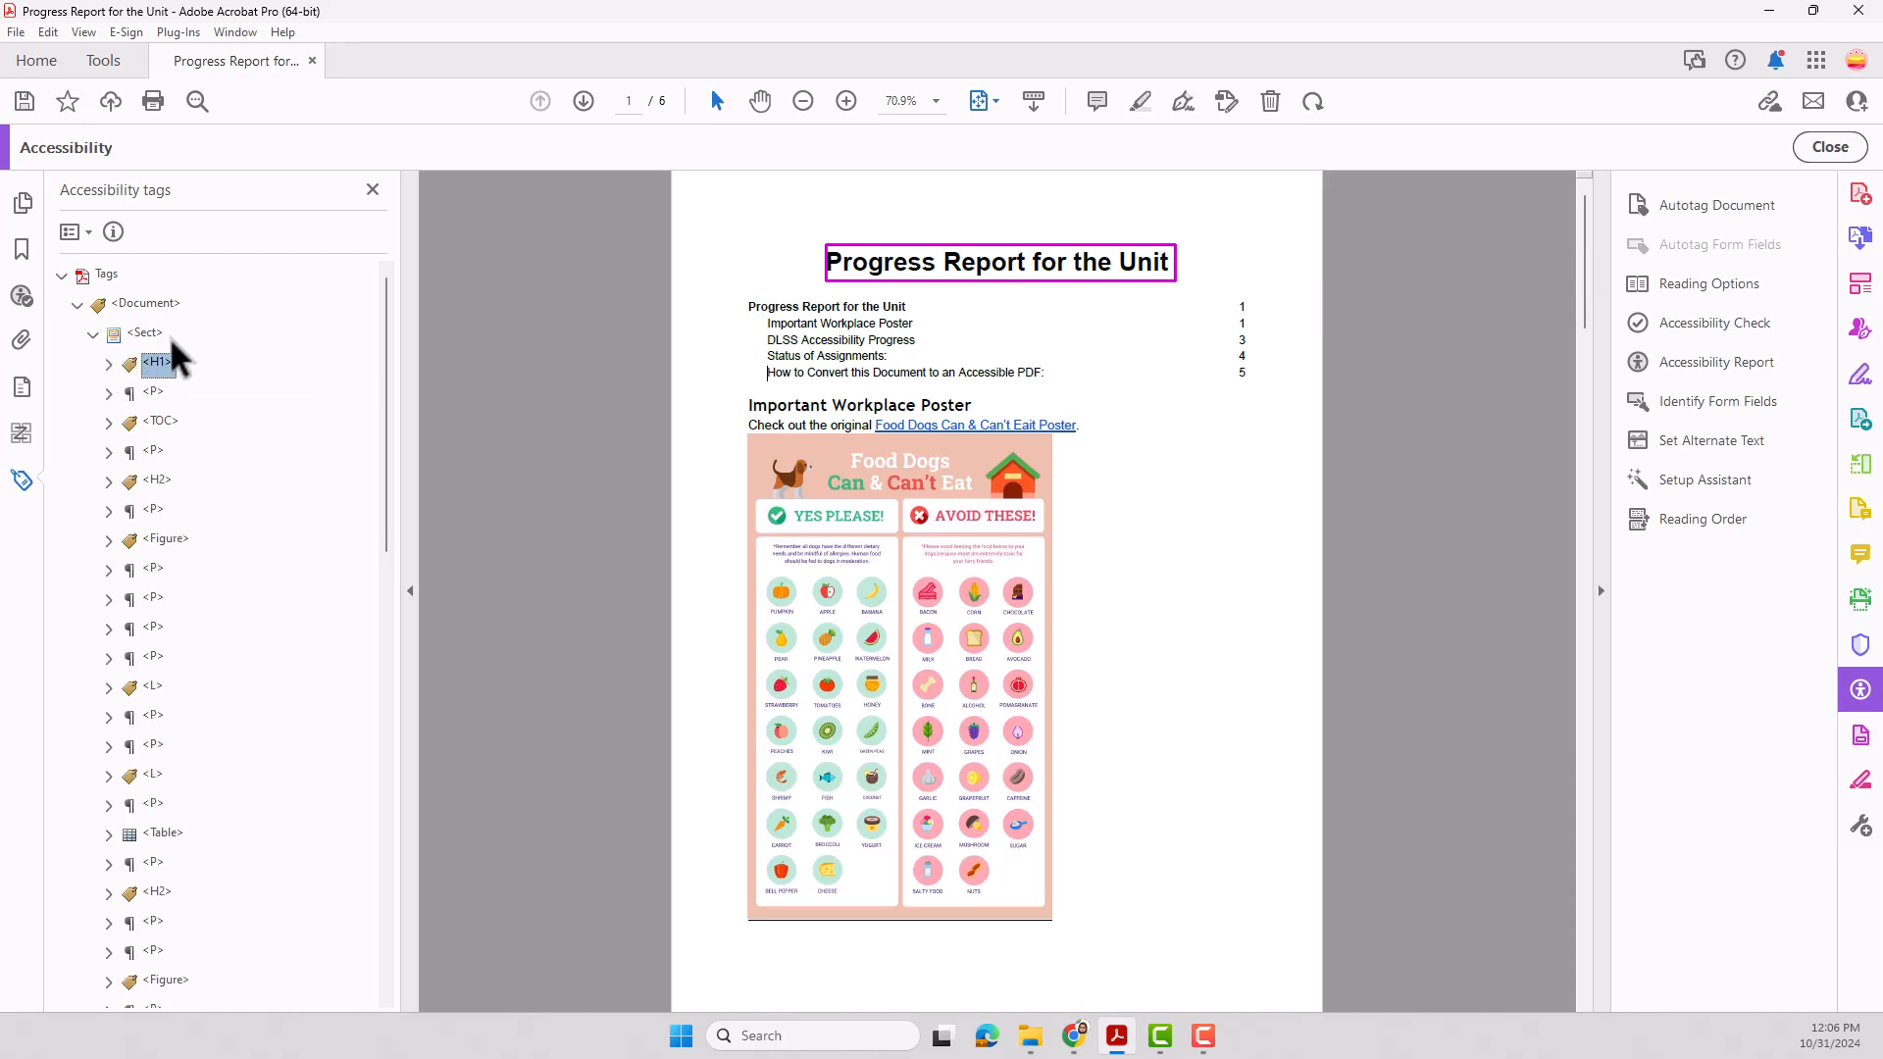
click(157, 481)
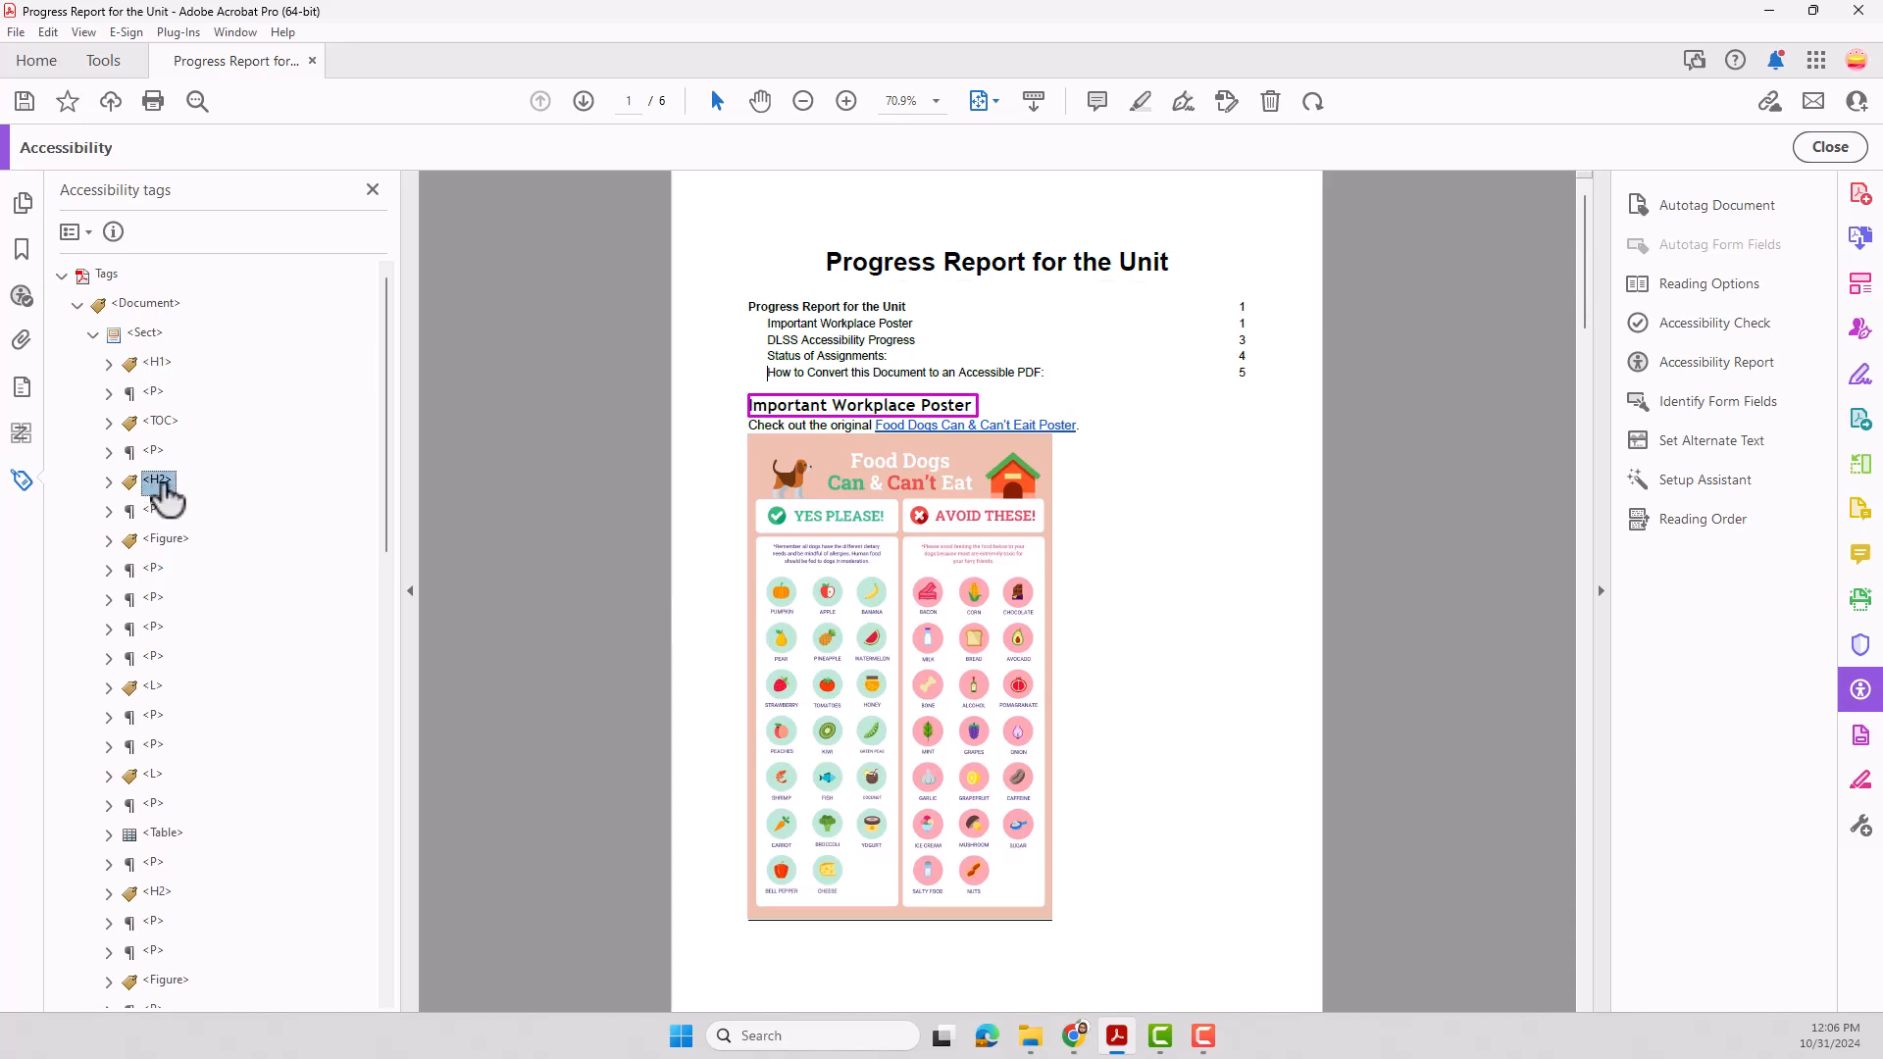
click(110, 481)
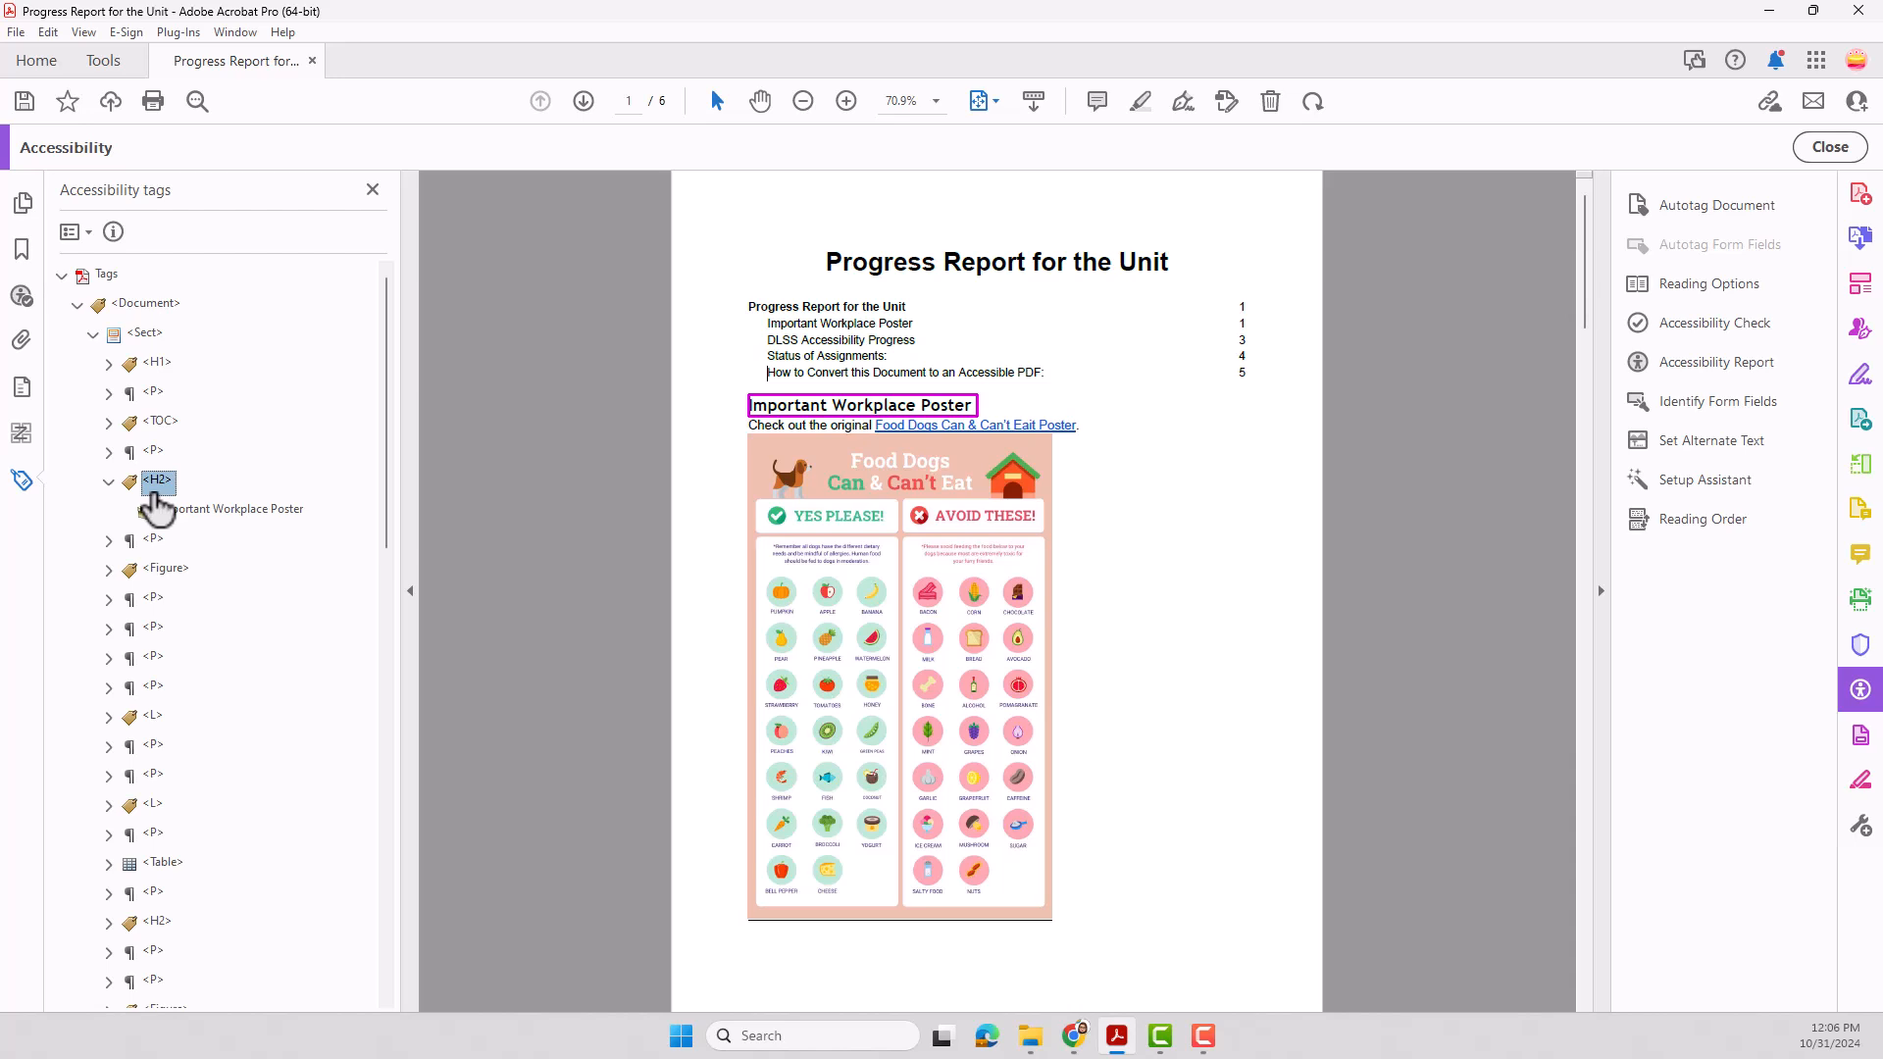
click(107, 476)
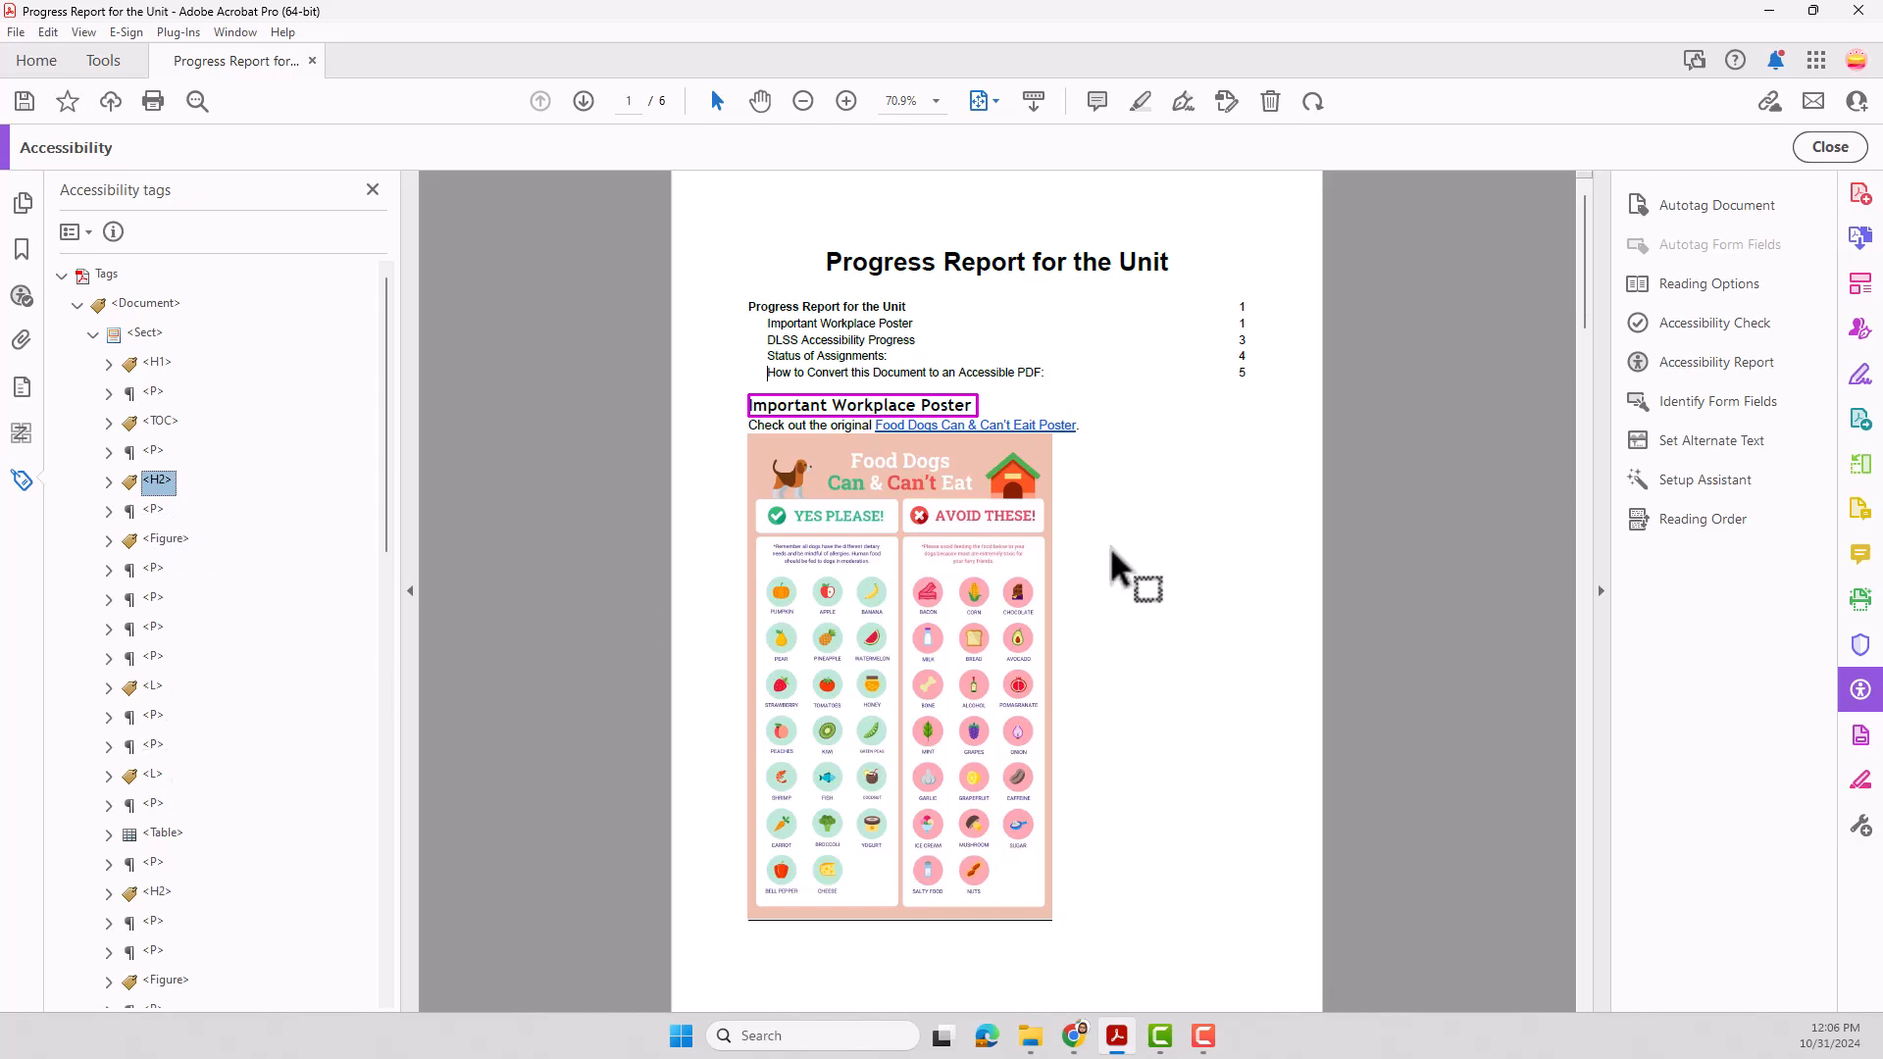
- Find the H2 tag for the "DLSS Accessibility Progress" heading on page 3 and inspect its contents
scroll(1118, 549, down, 15)
scroll(1124, 565, up, 5)
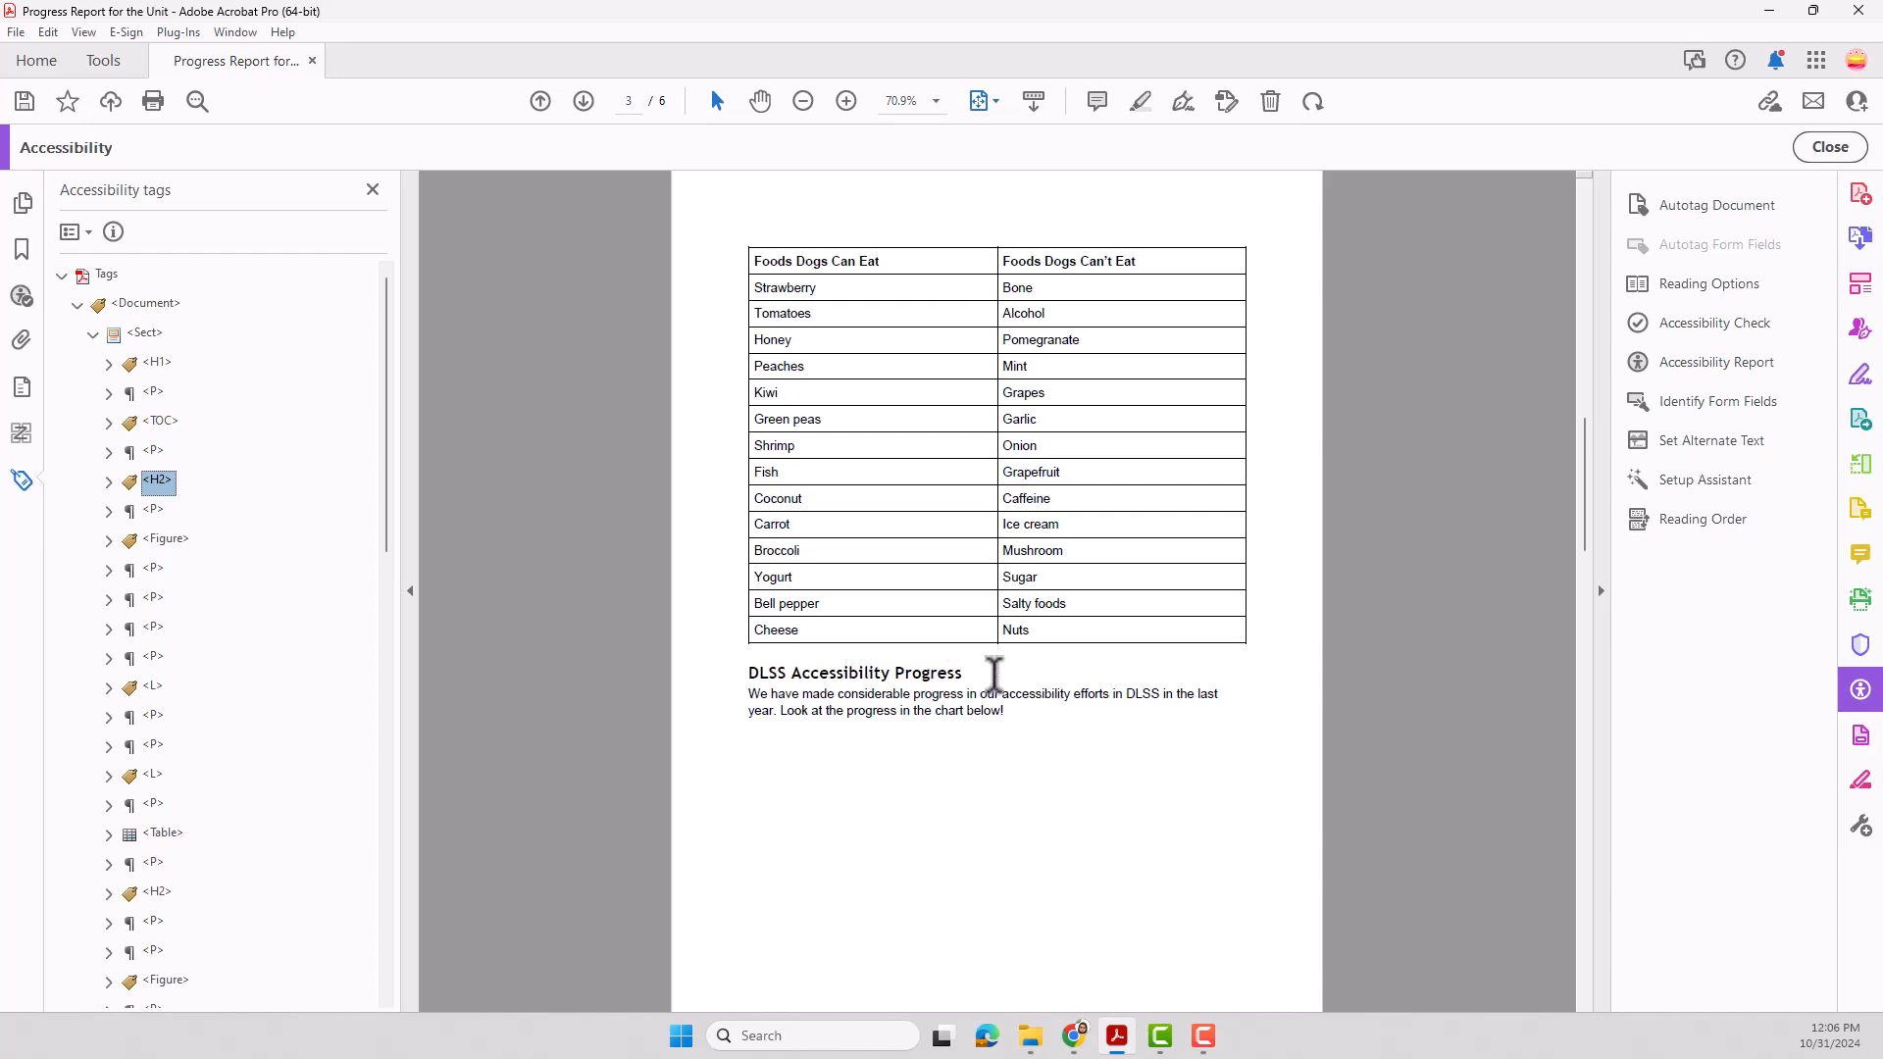
scroll(162, 471, down, 3)
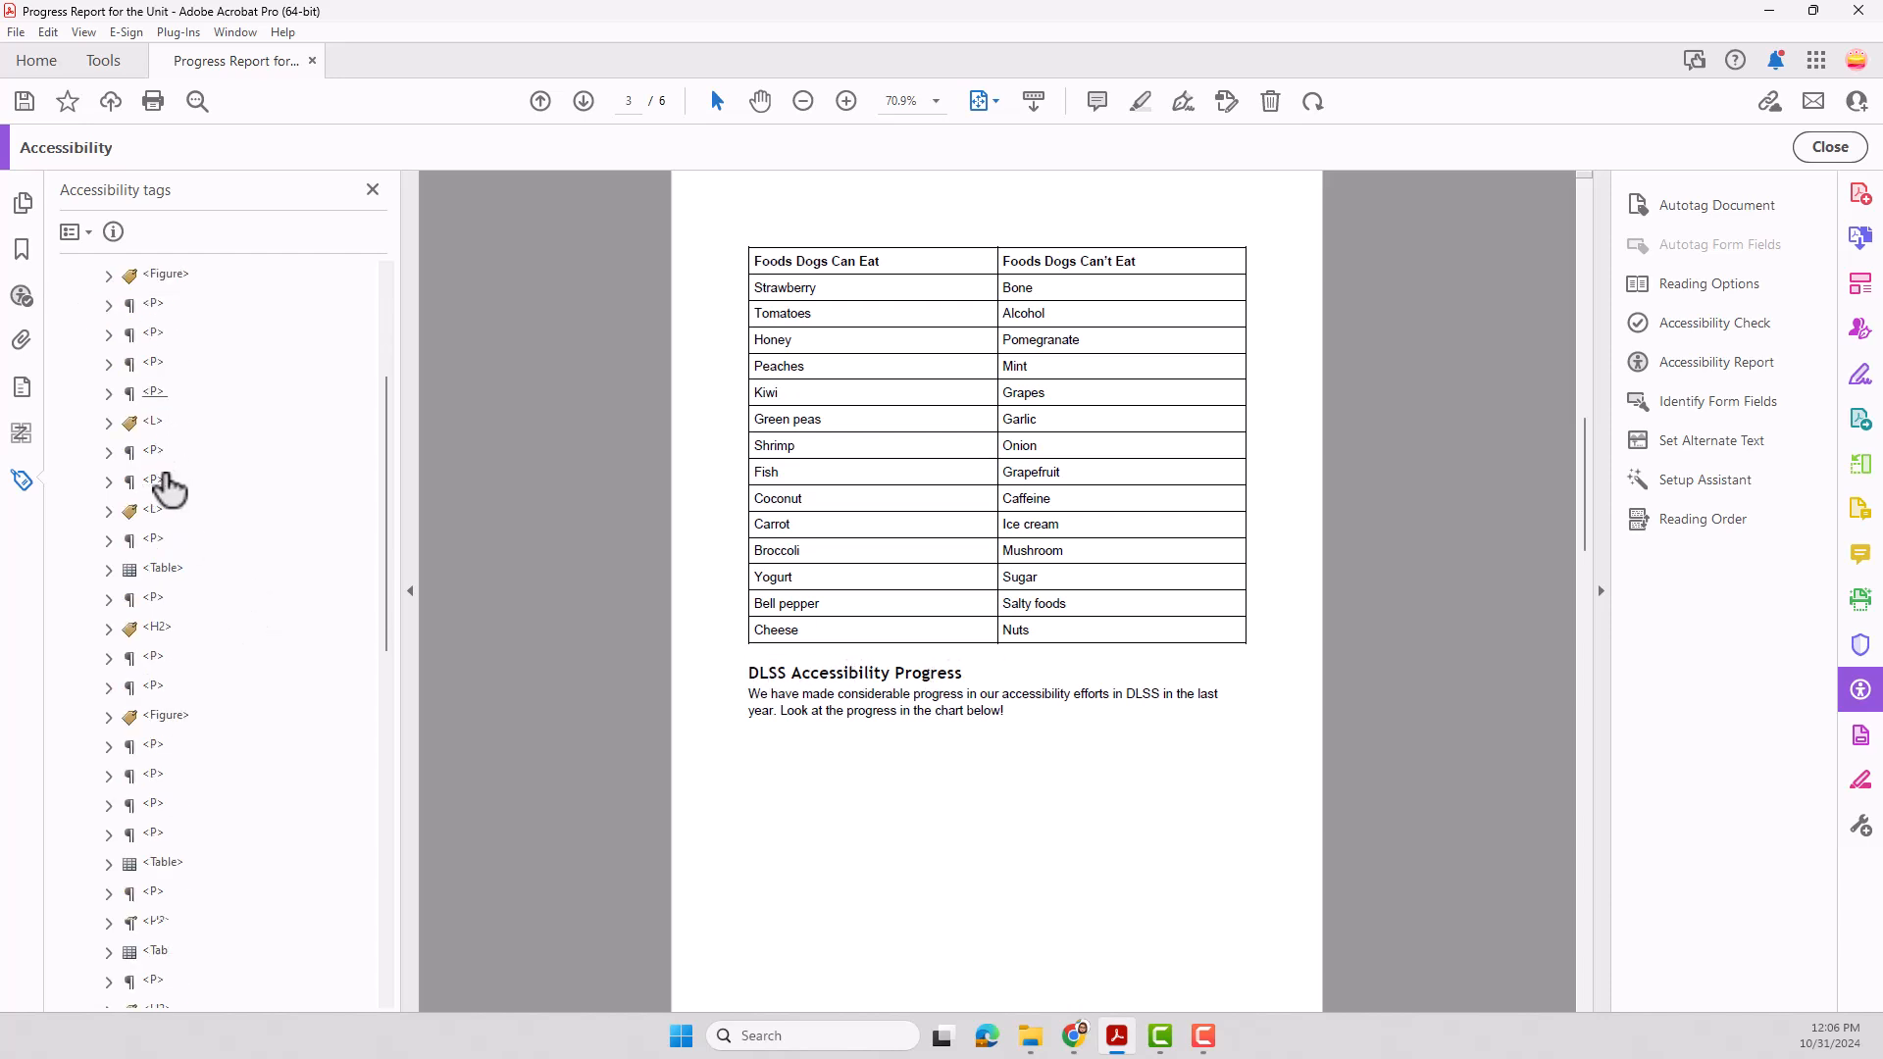
scroll(165, 412, down, 2)
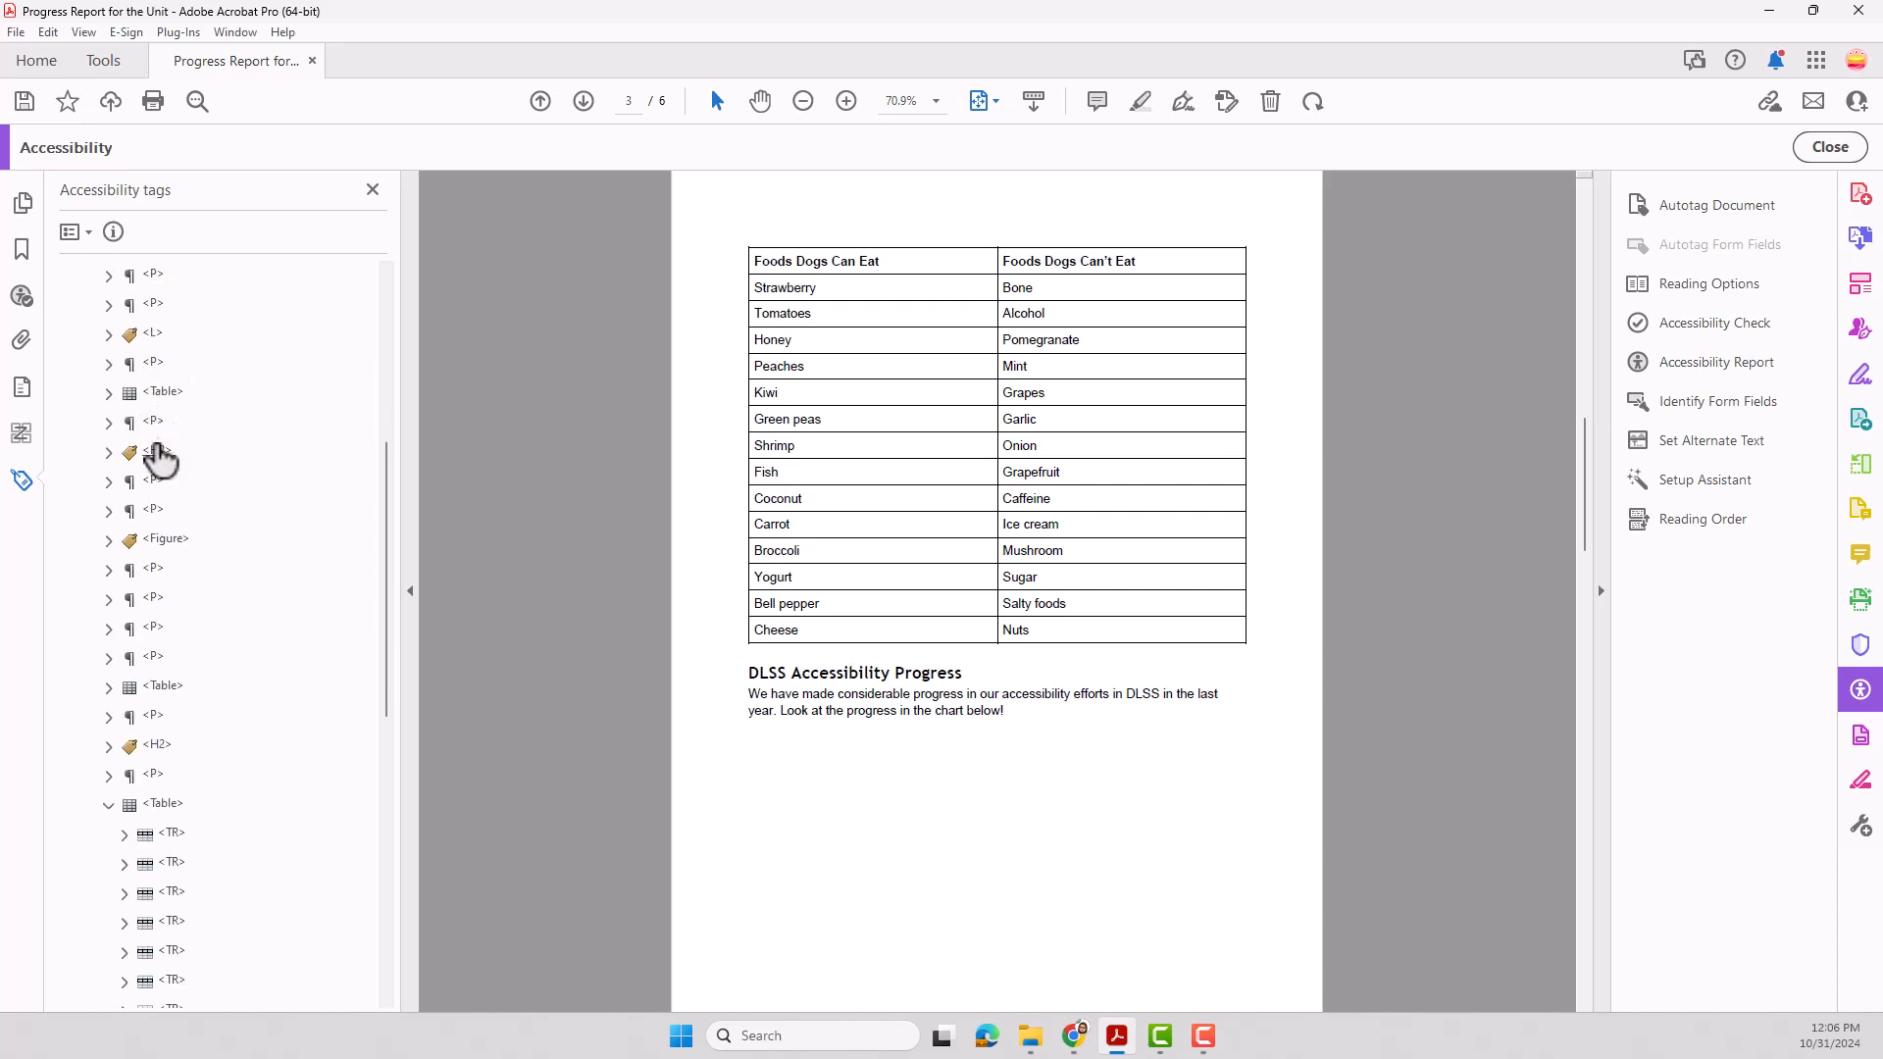
click(158, 452)
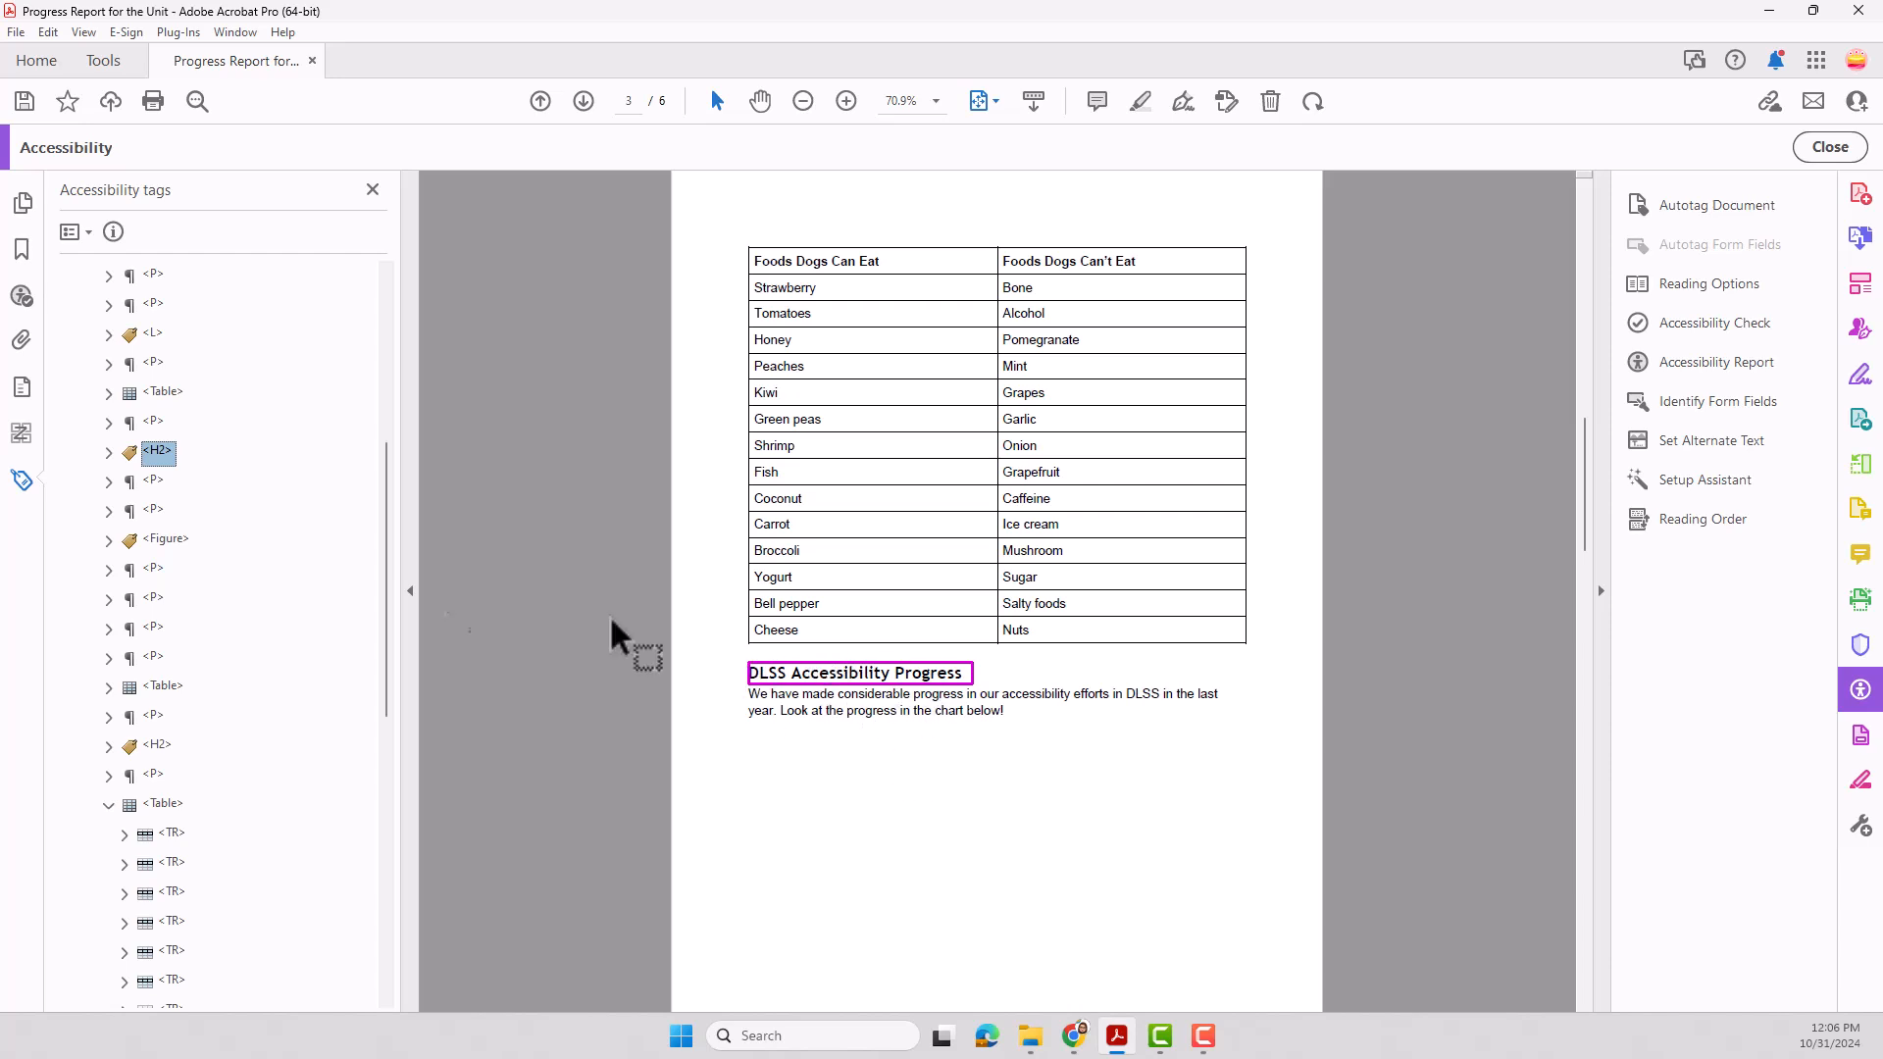
click(109, 452)
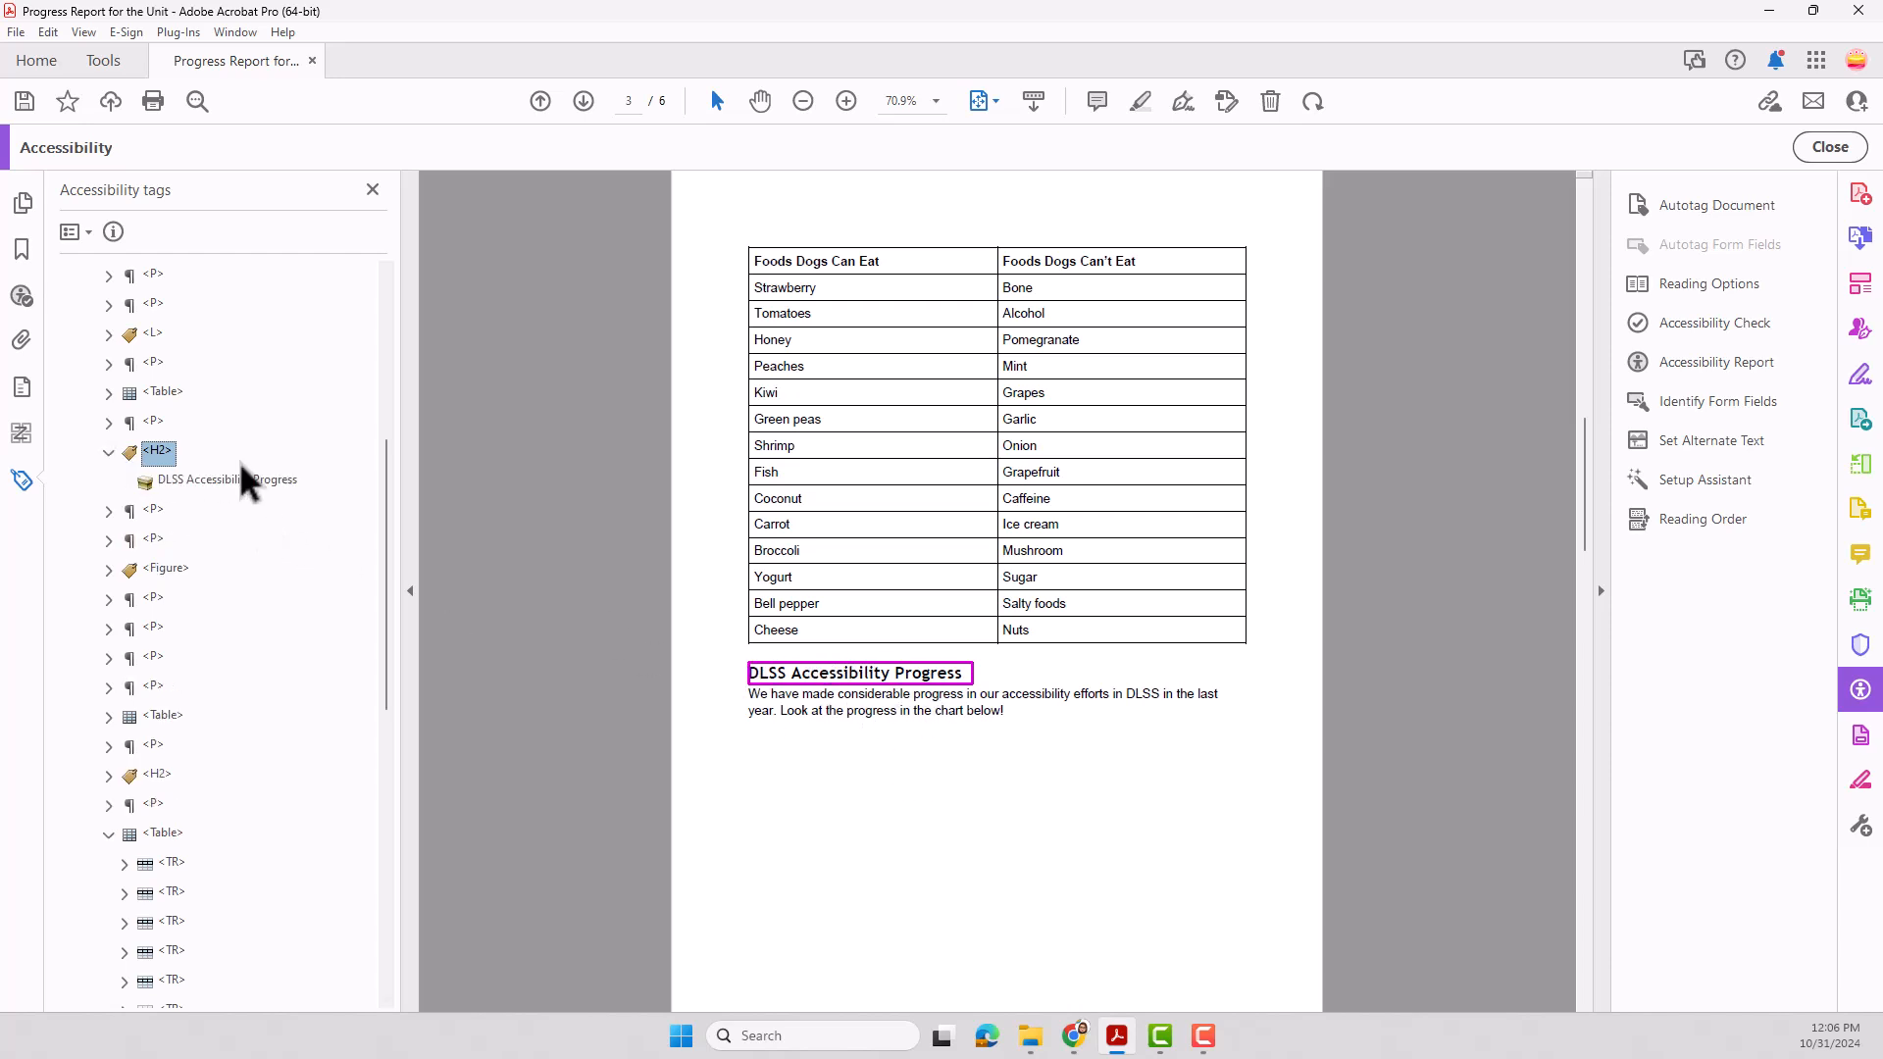
click(110, 451)
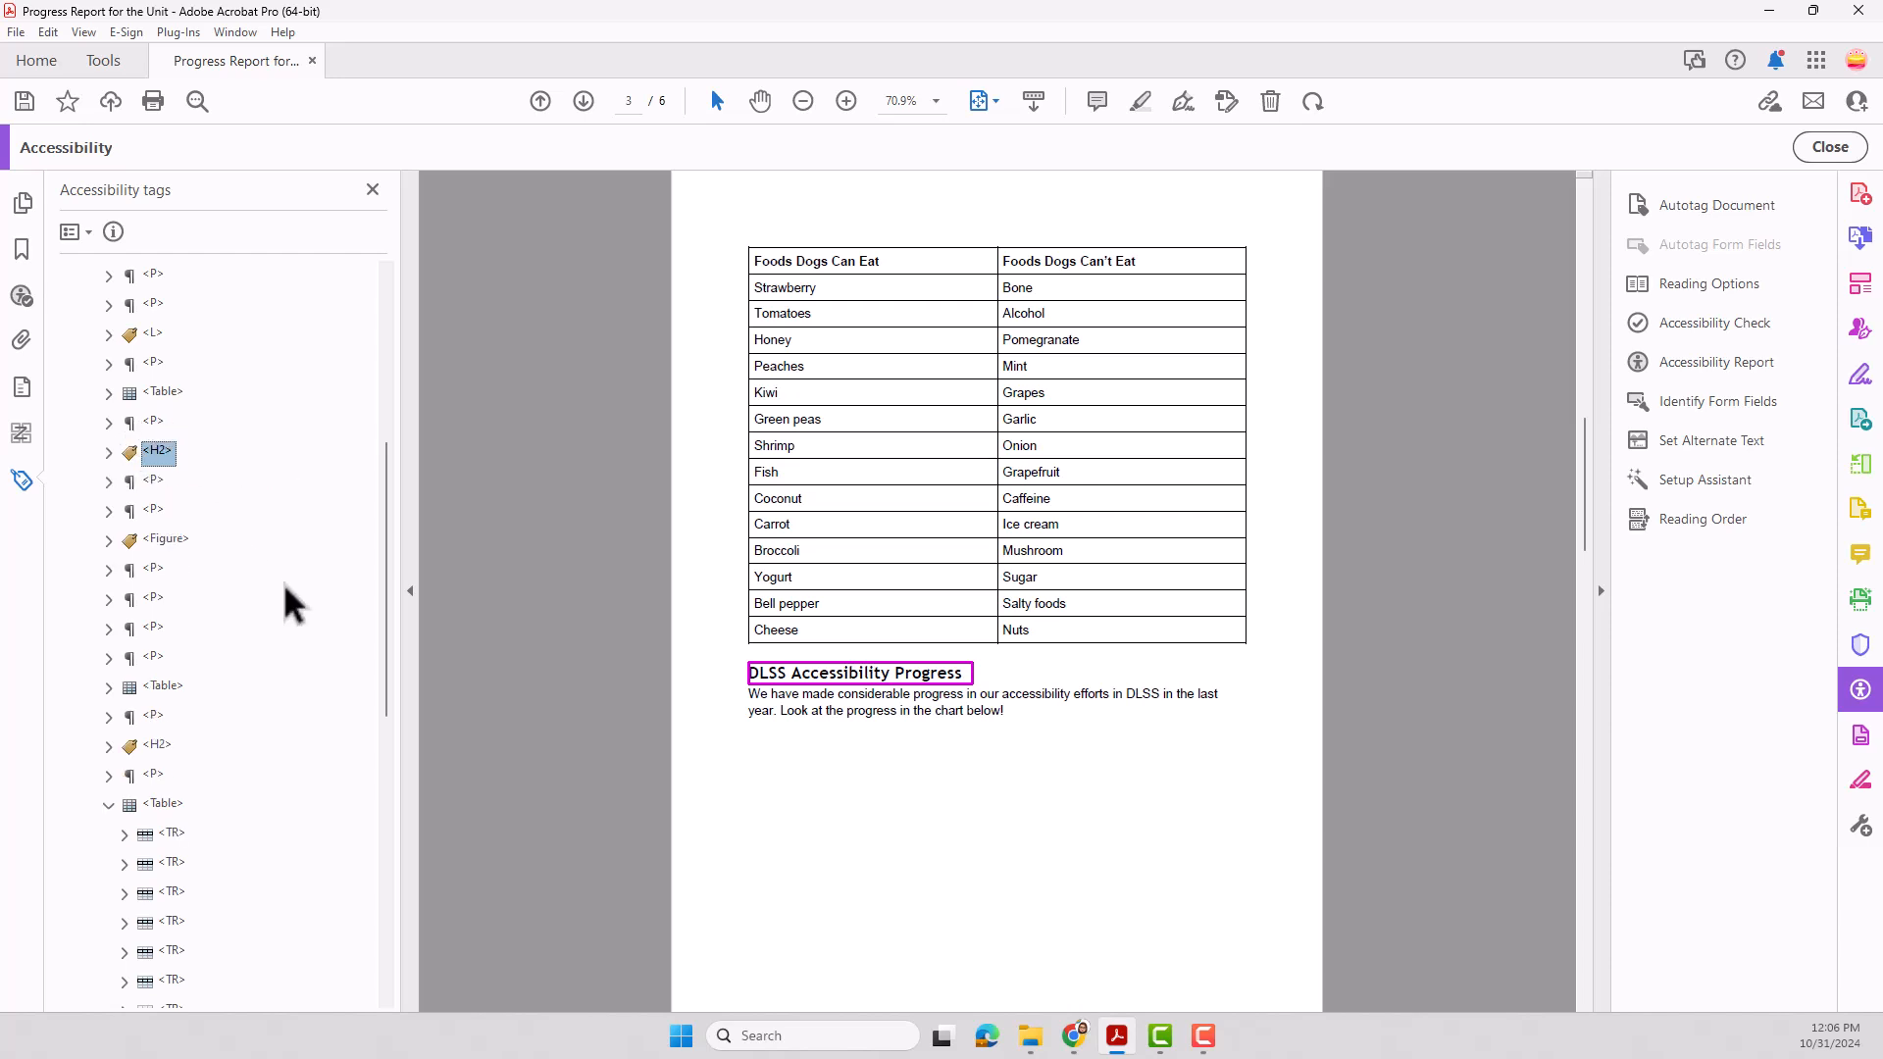
- Retag the "DLSS Accessibility Progress" heading as H1 directly in the tag tree
click(158, 452)
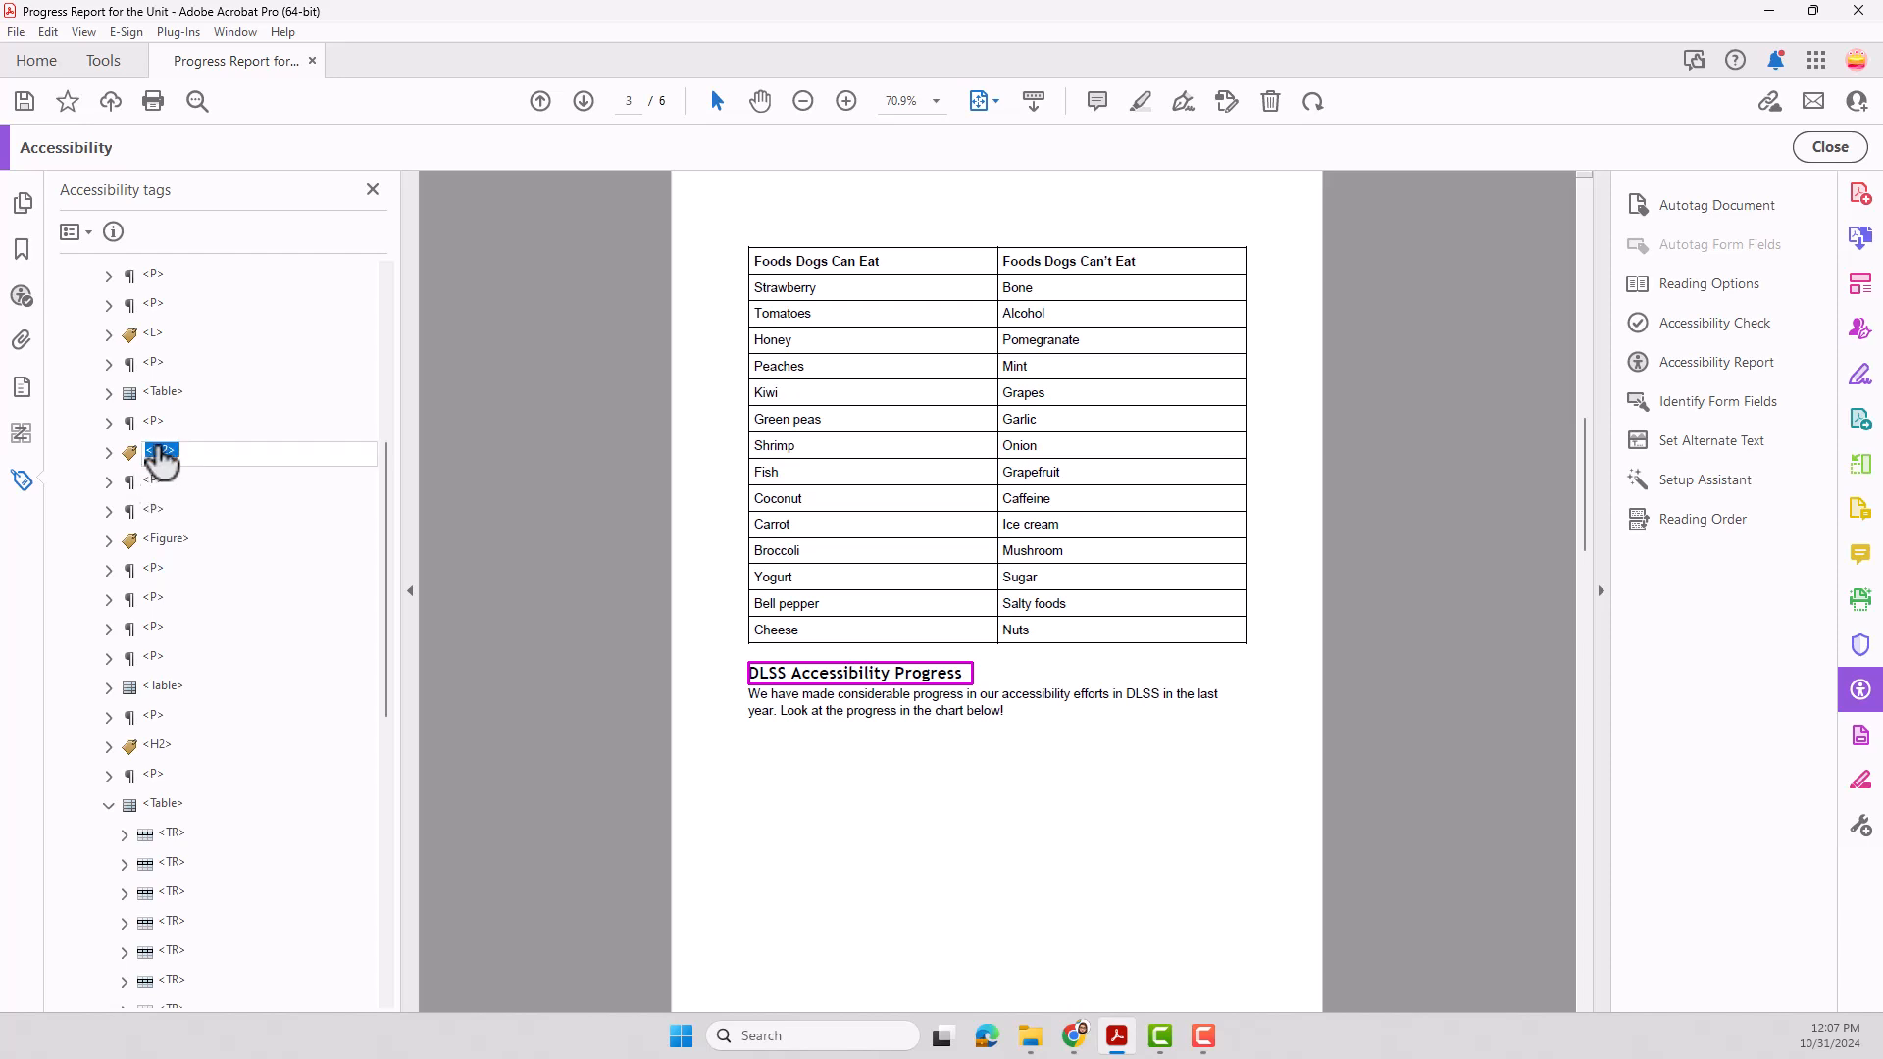
click(160, 454)
click(187, 470)
click(171, 452)
drag(168, 454, 163, 454)
text(1)
key(Return)
- Use the Reading Order tool to mark the "DLSS Accessibility Progress" heading on page 3 as Heading 2
click(1687, 510)
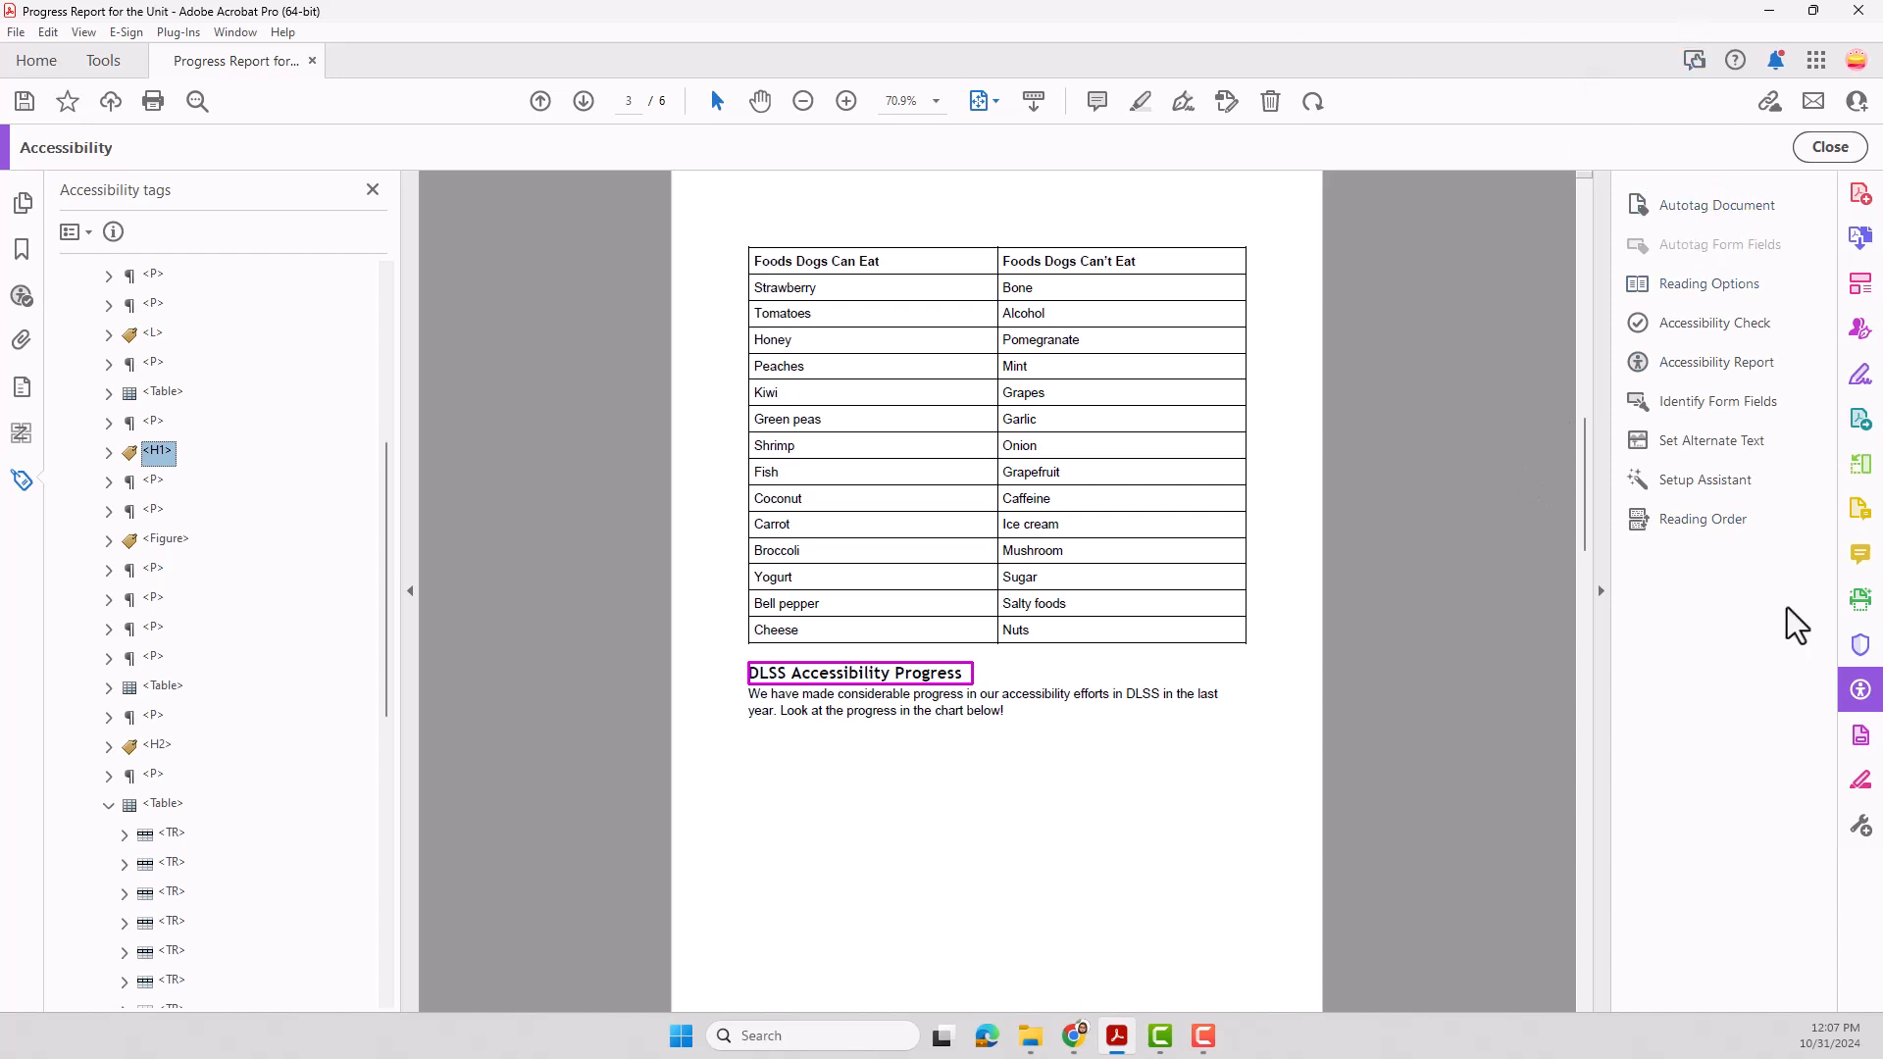
click(1693, 516)
drag(946, 202, 1541, 199)
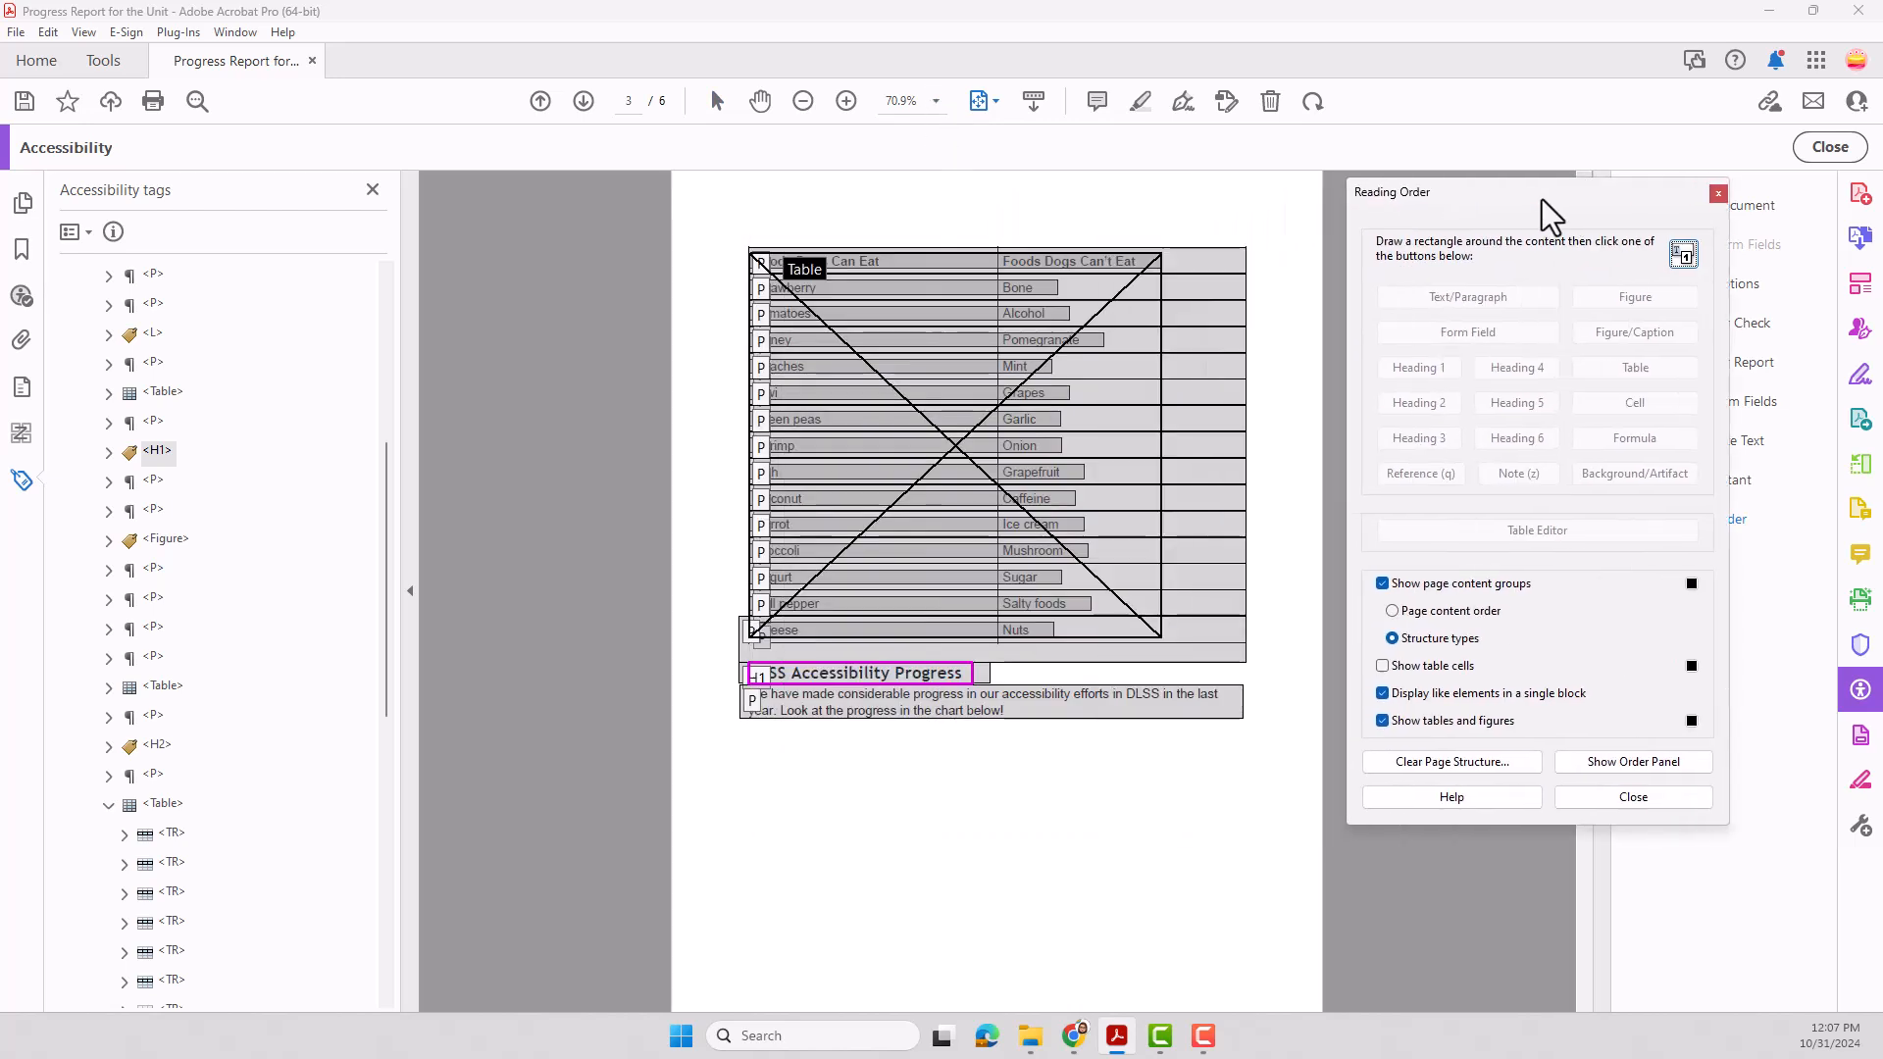
drag(731, 648, 997, 686)
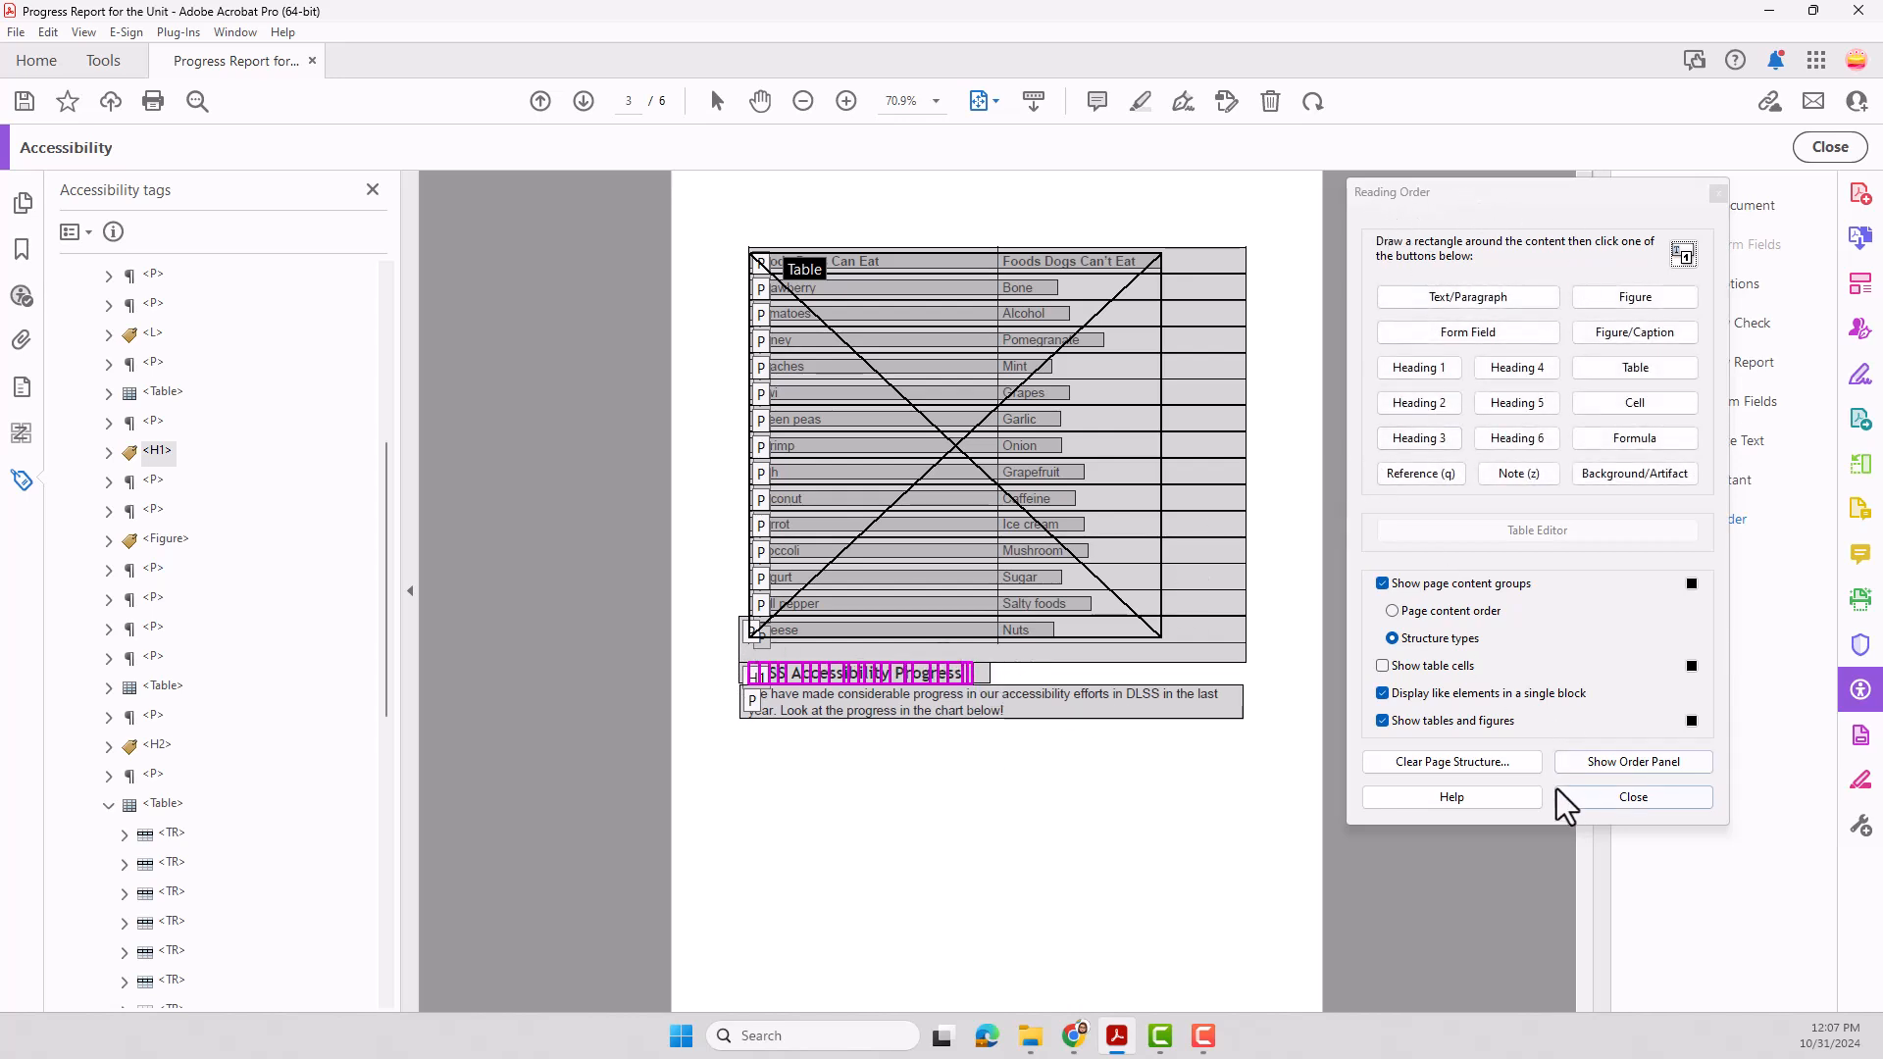
click(1419, 403)
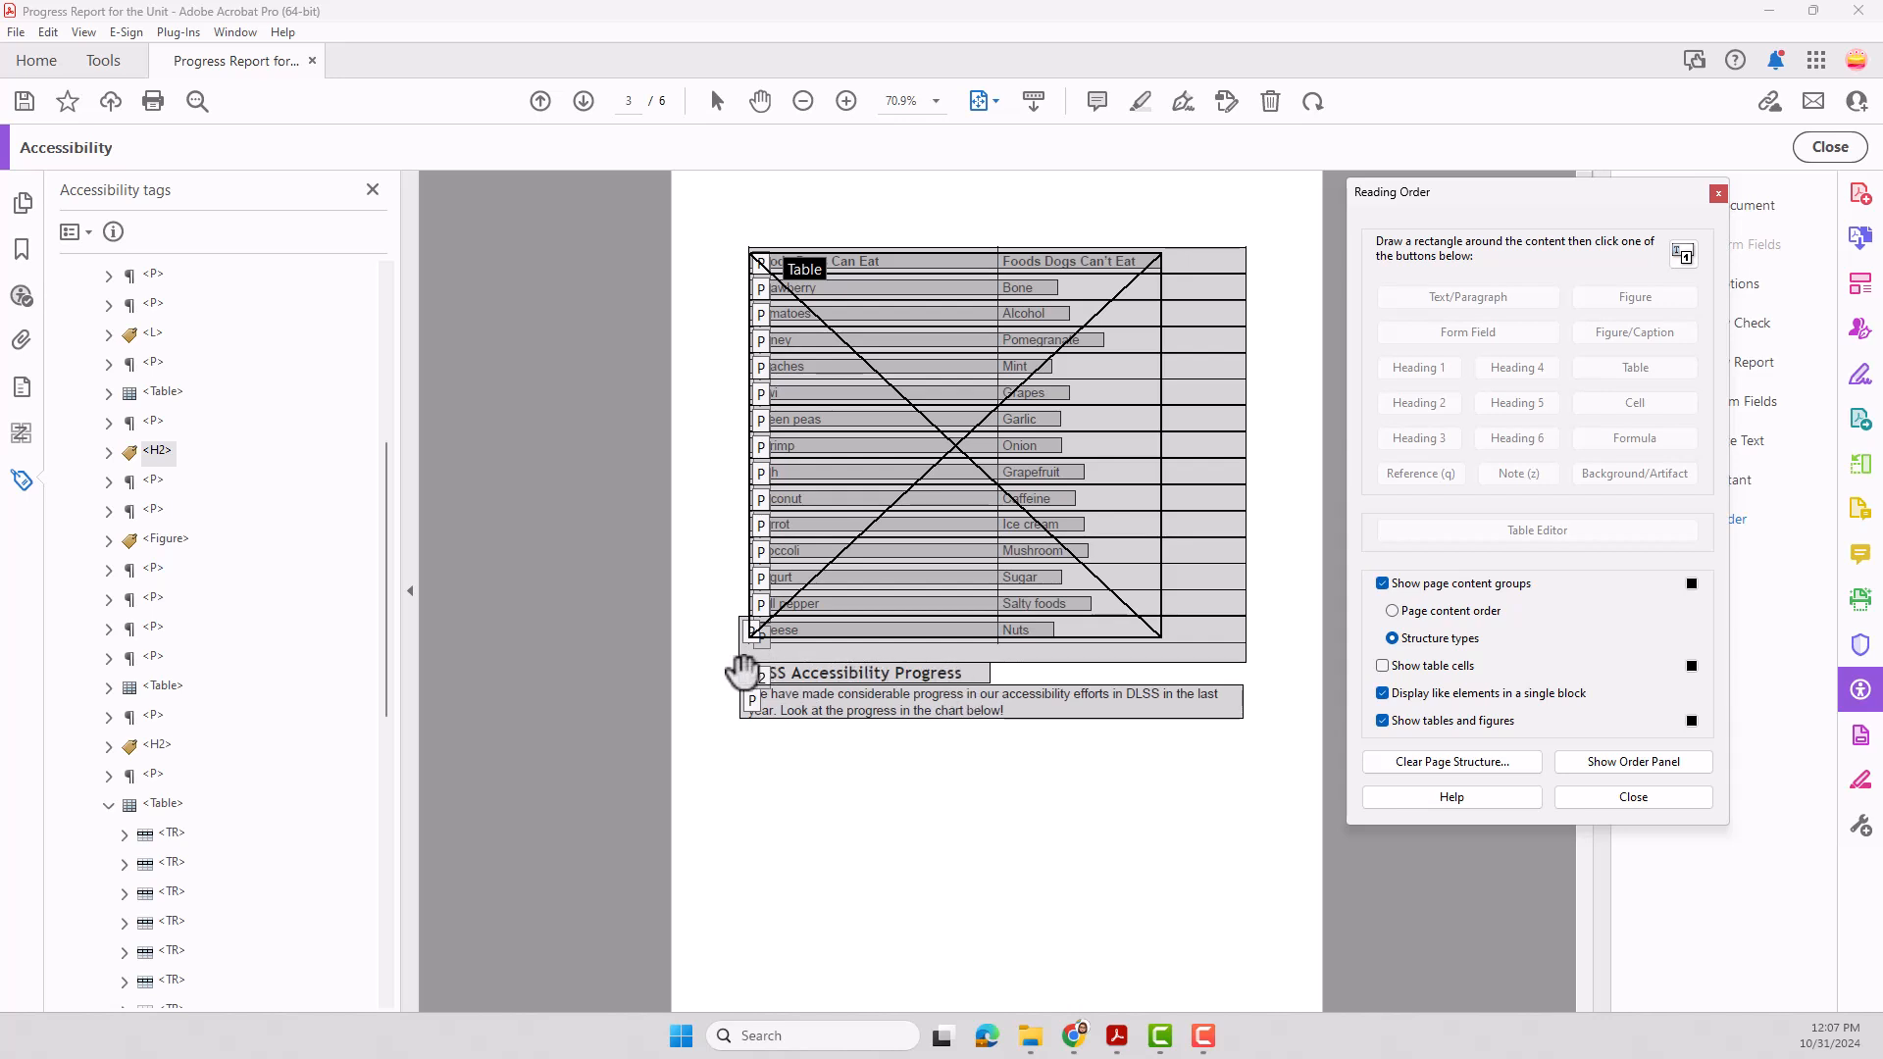
- Verify the tag of the "DLSS Accessibility Progress" heading and its contents in the tag tree
click(158, 744)
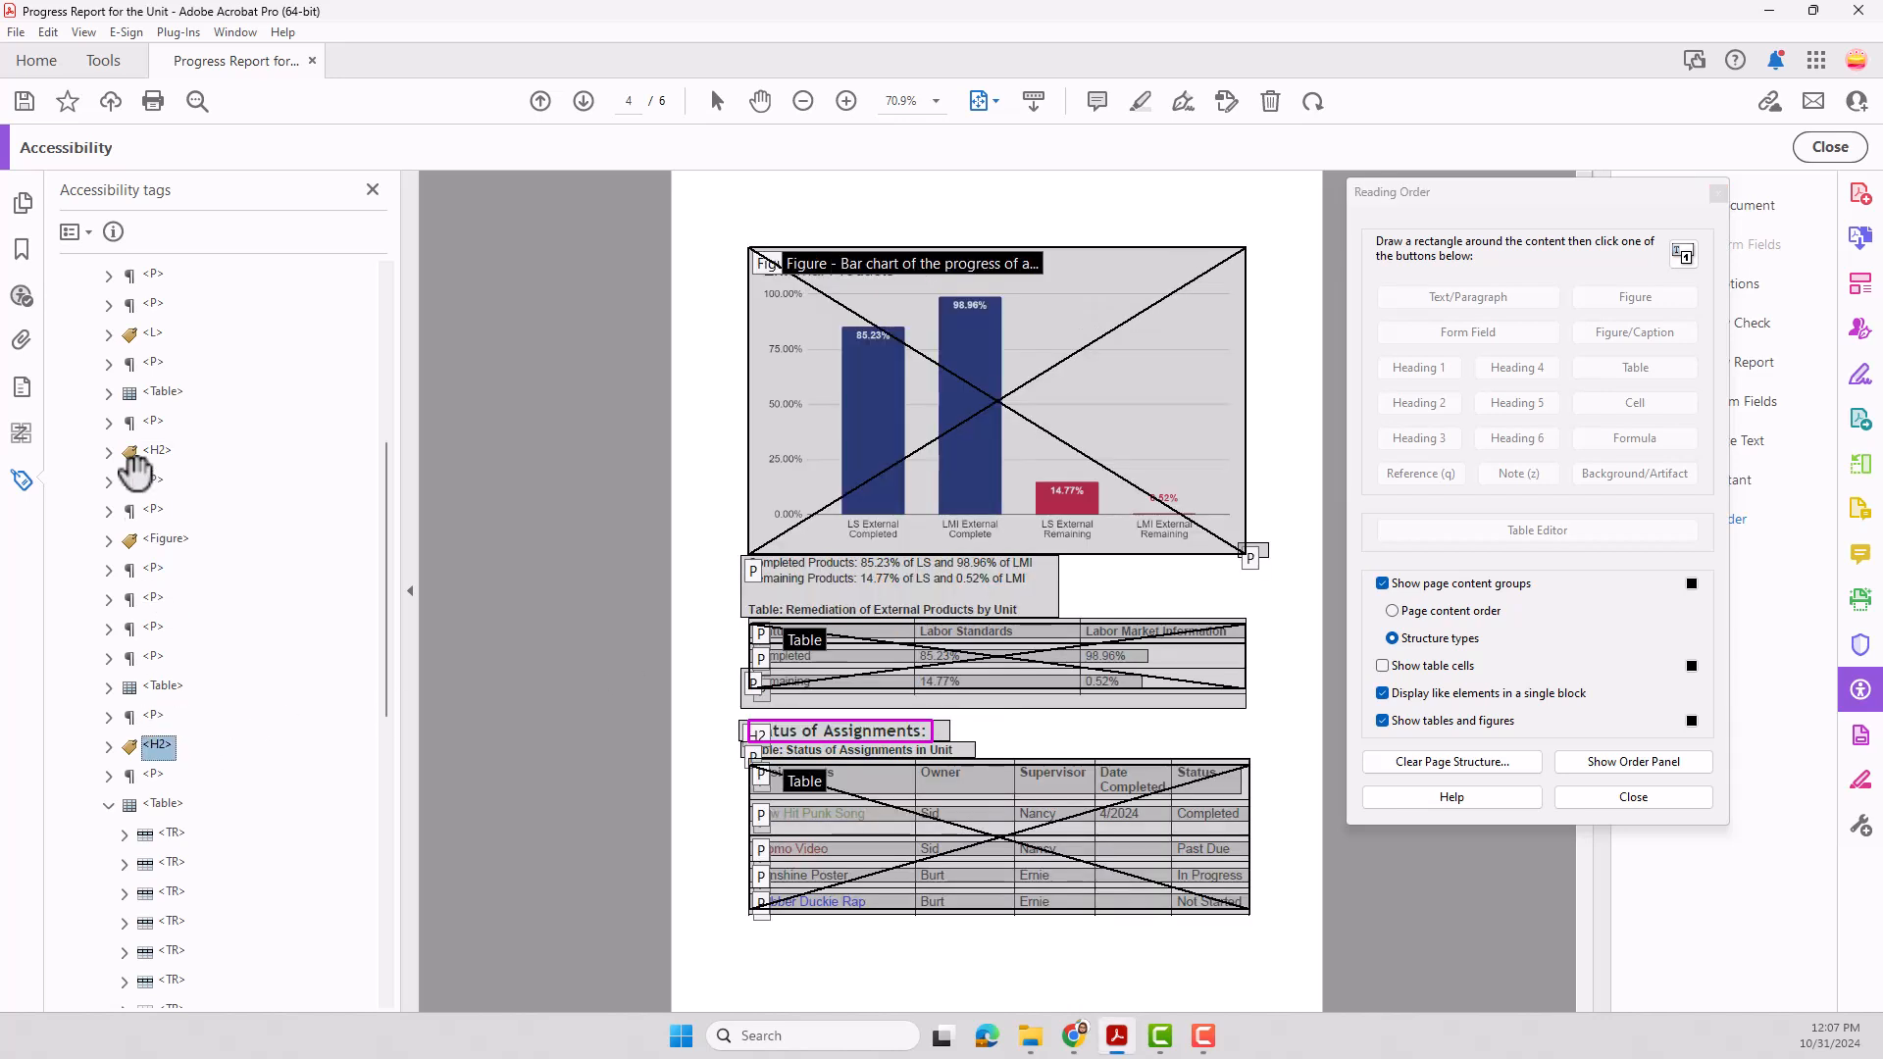
click(157, 450)
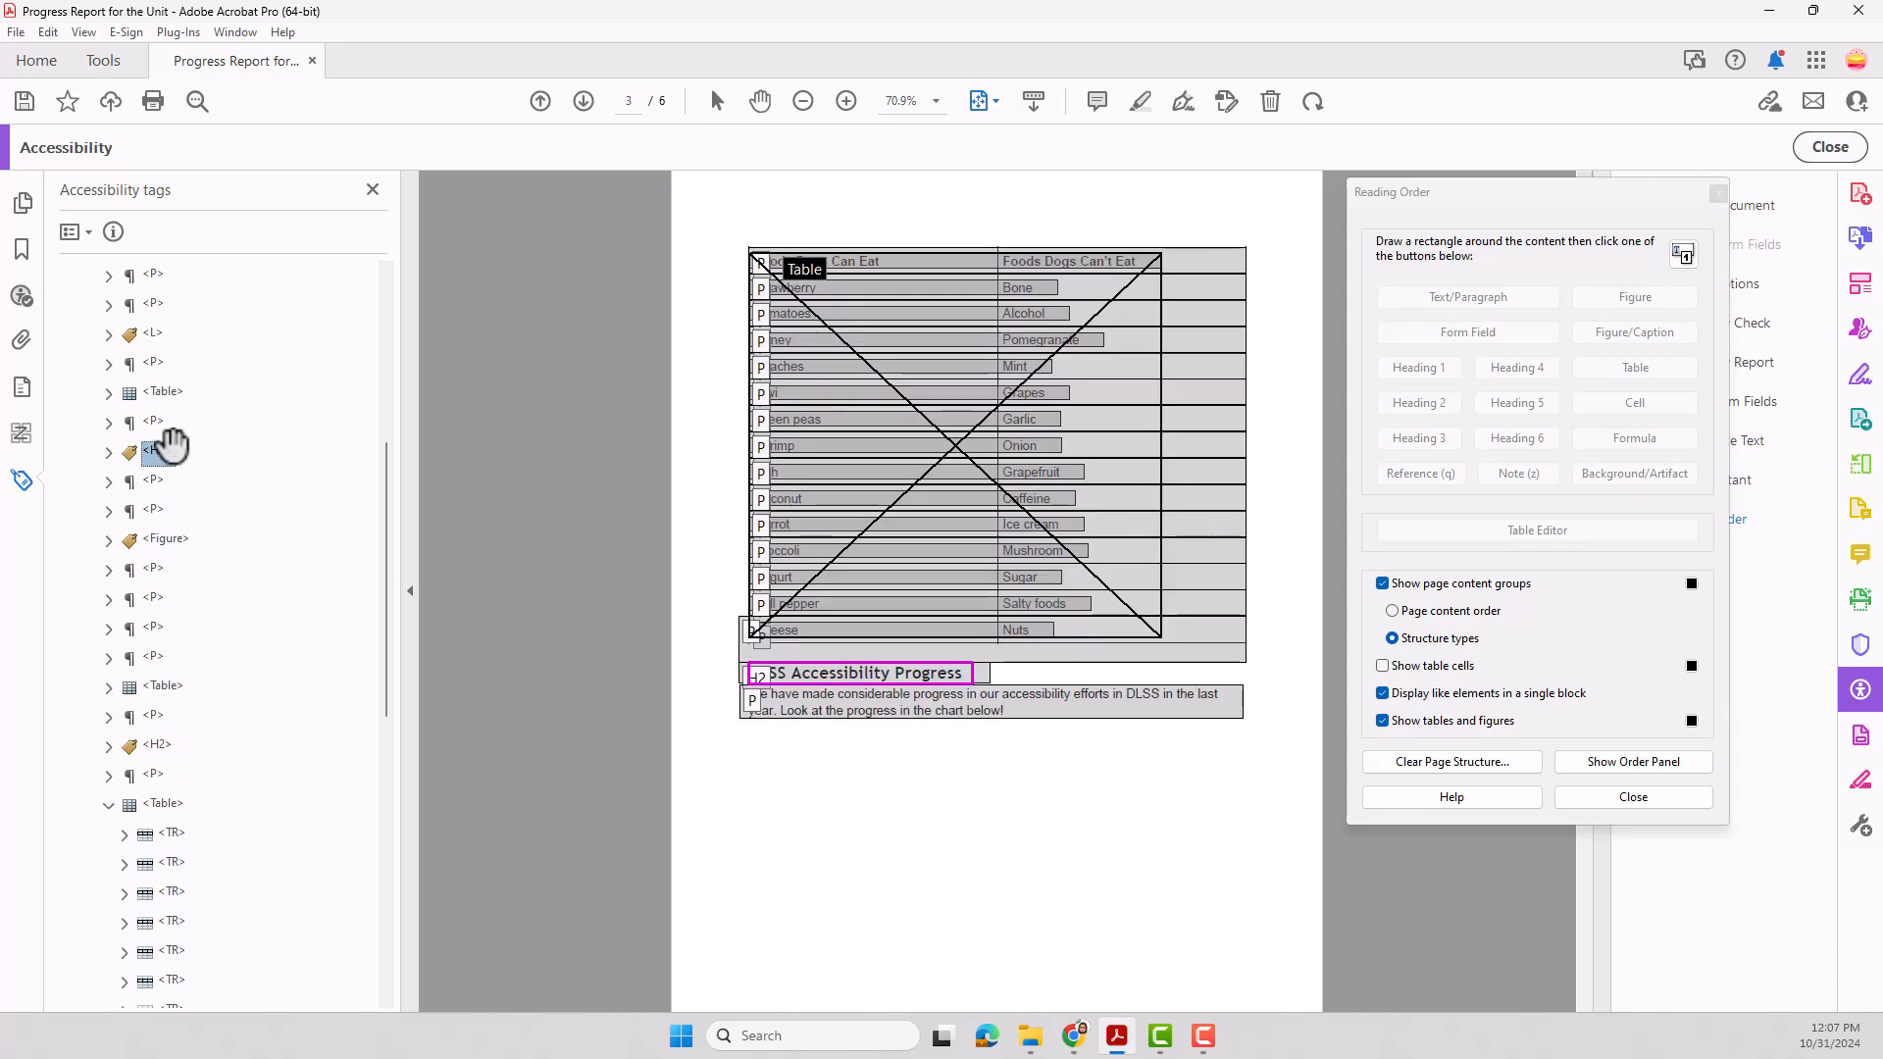
click(107, 452)
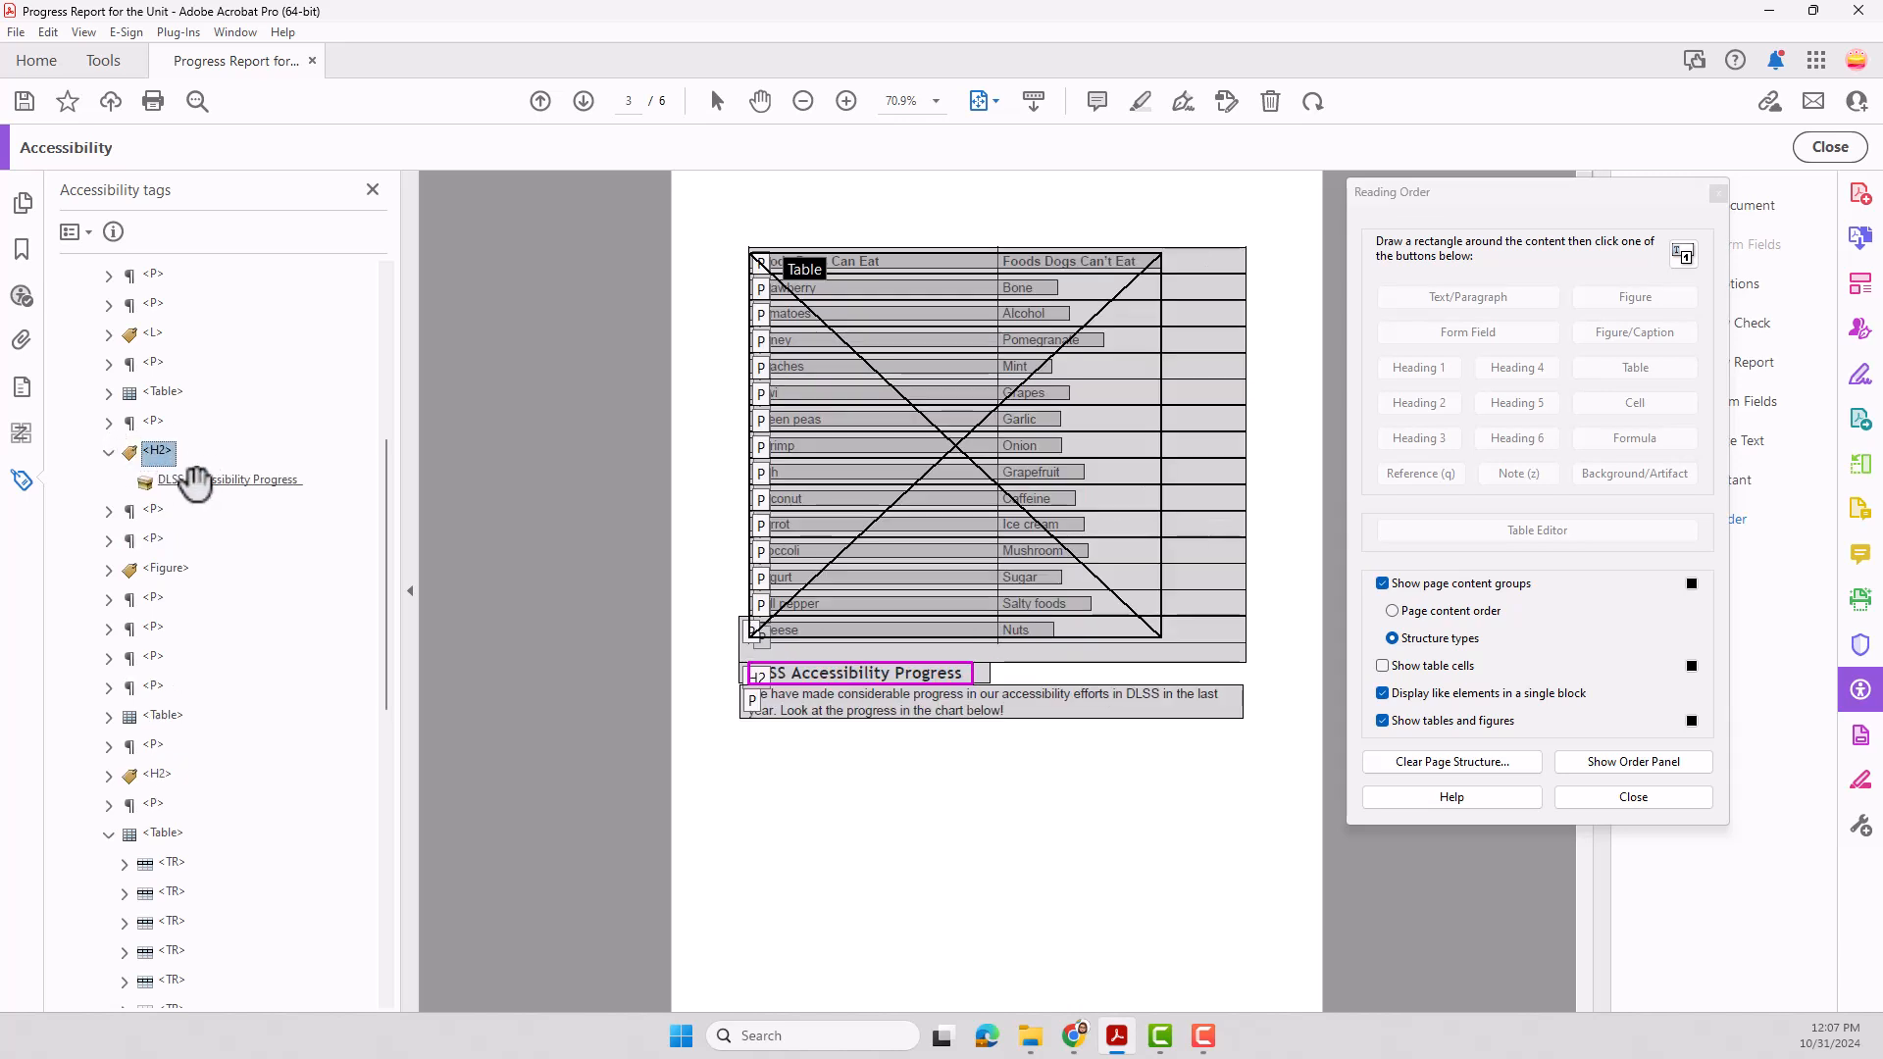
click(108, 452)
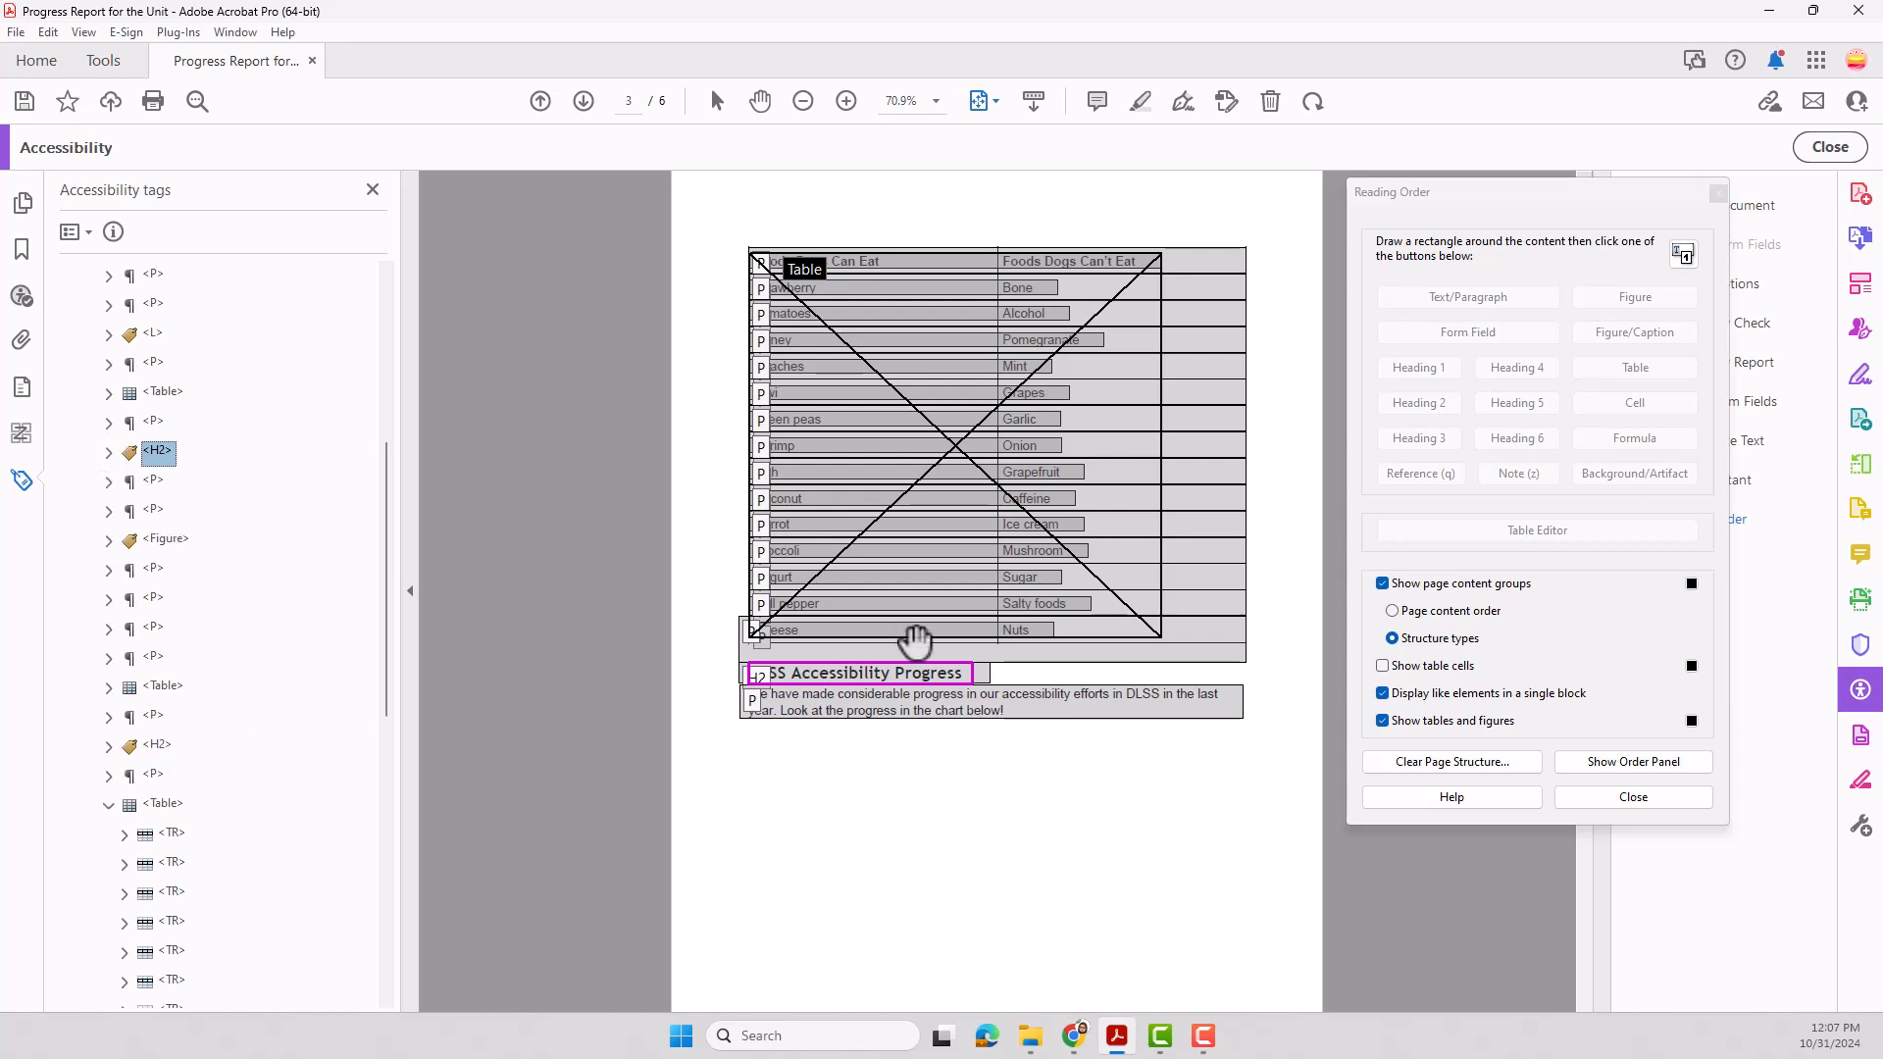
- Close the Reading Order tool and inspect the contents of the H2 tag for the "Status of Assignments:" heading on page 4
scroll(917, 639, down, 3)
scroll(917, 640, up, 3)
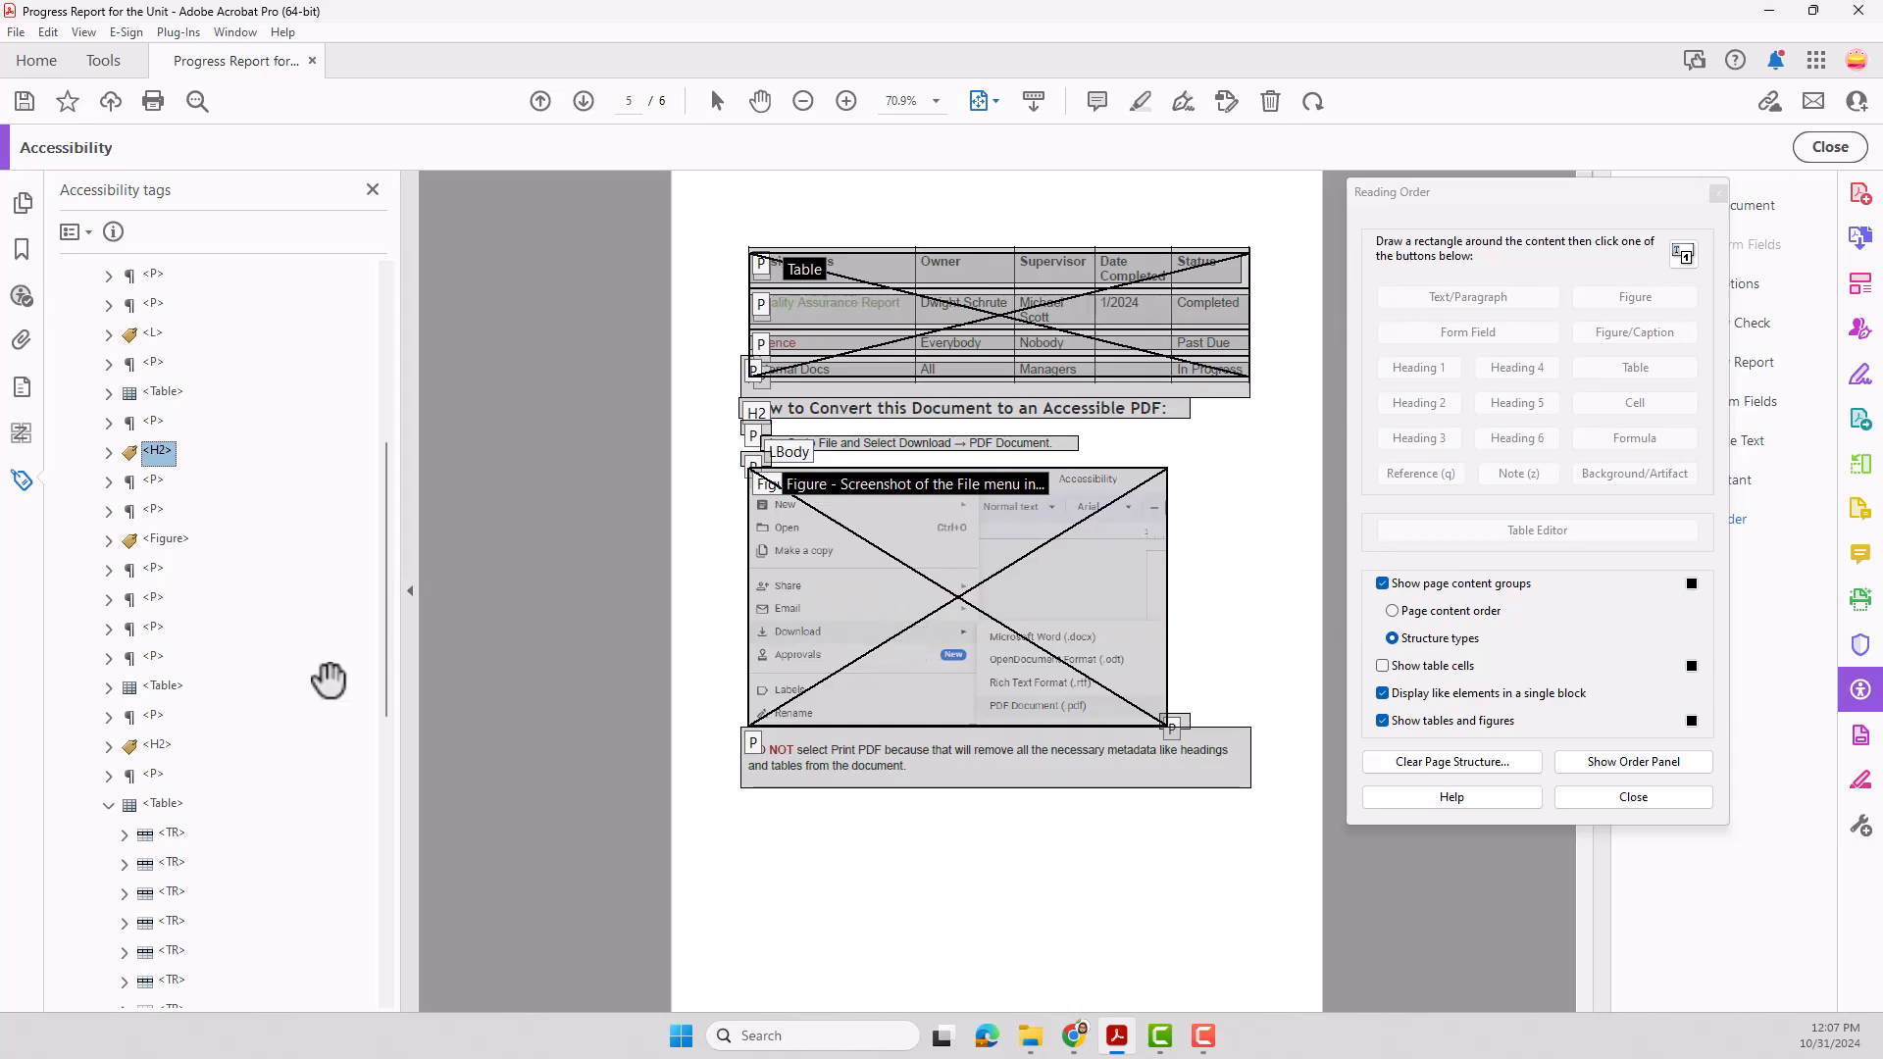
click(154, 745)
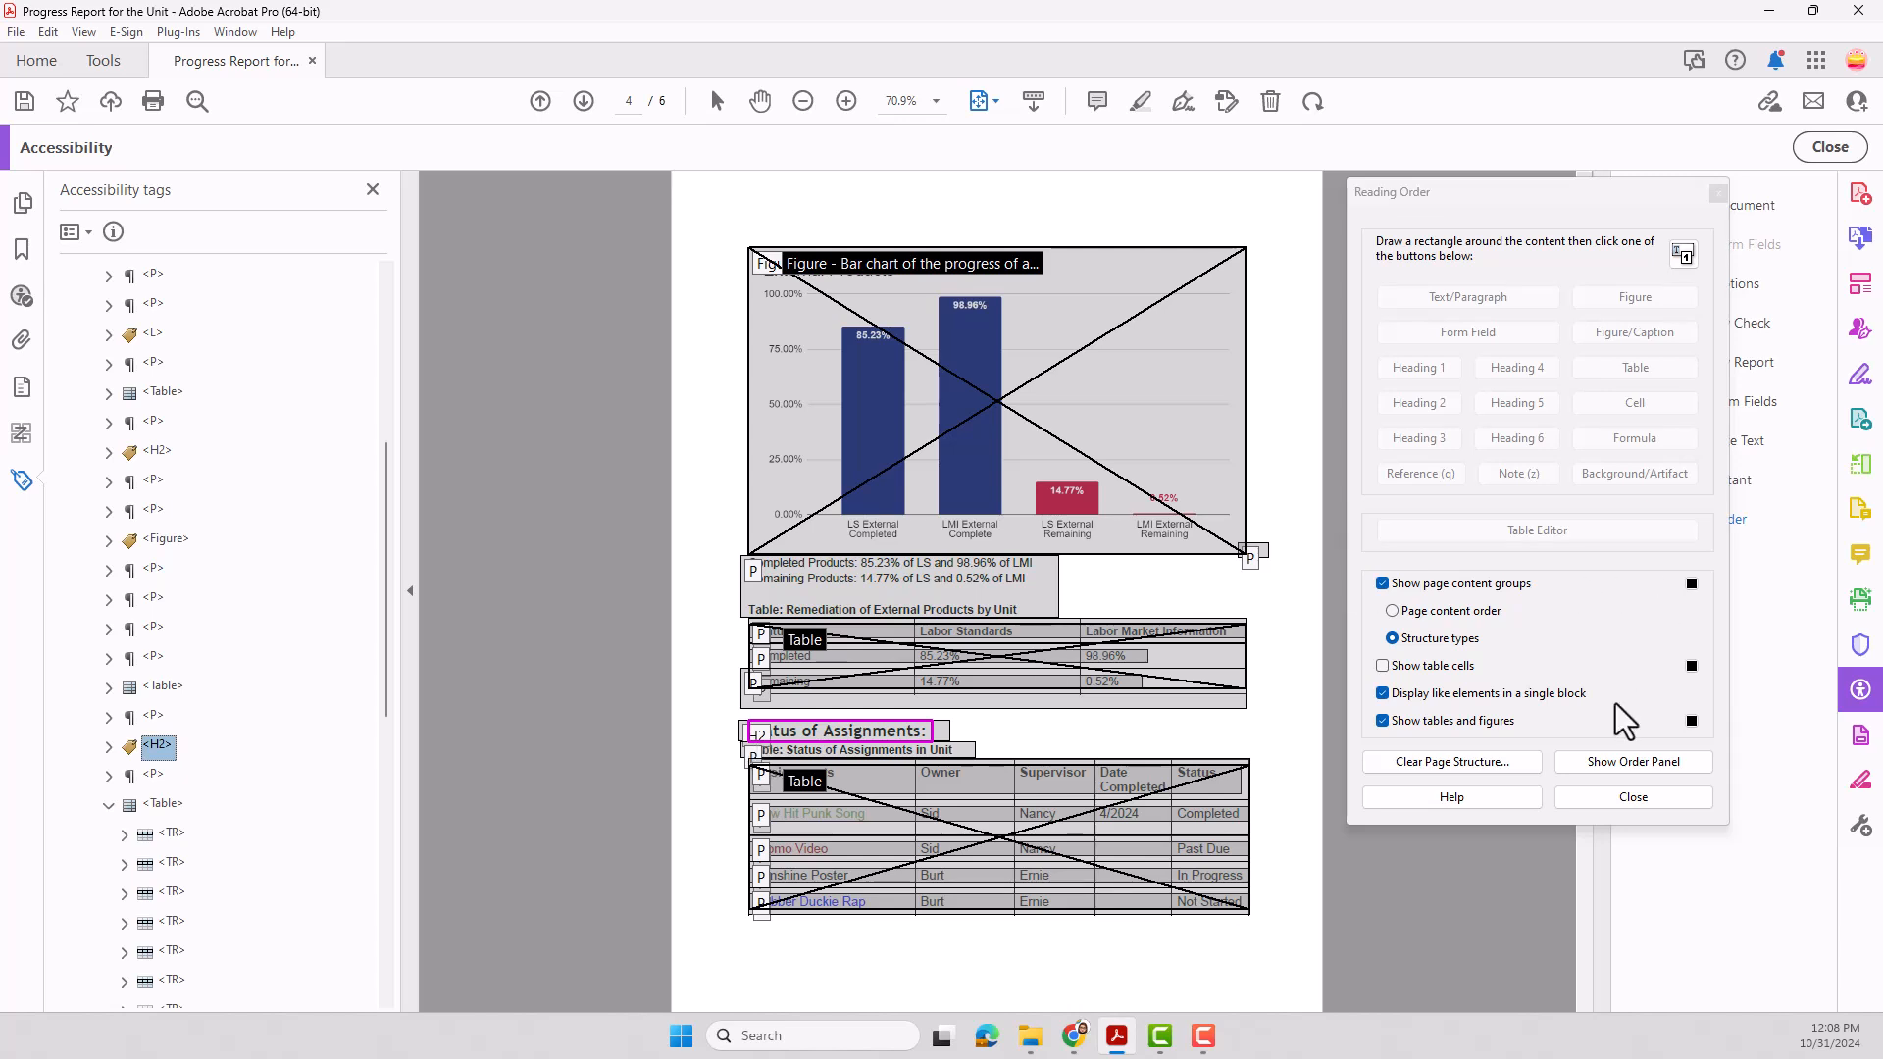
click(1632, 796)
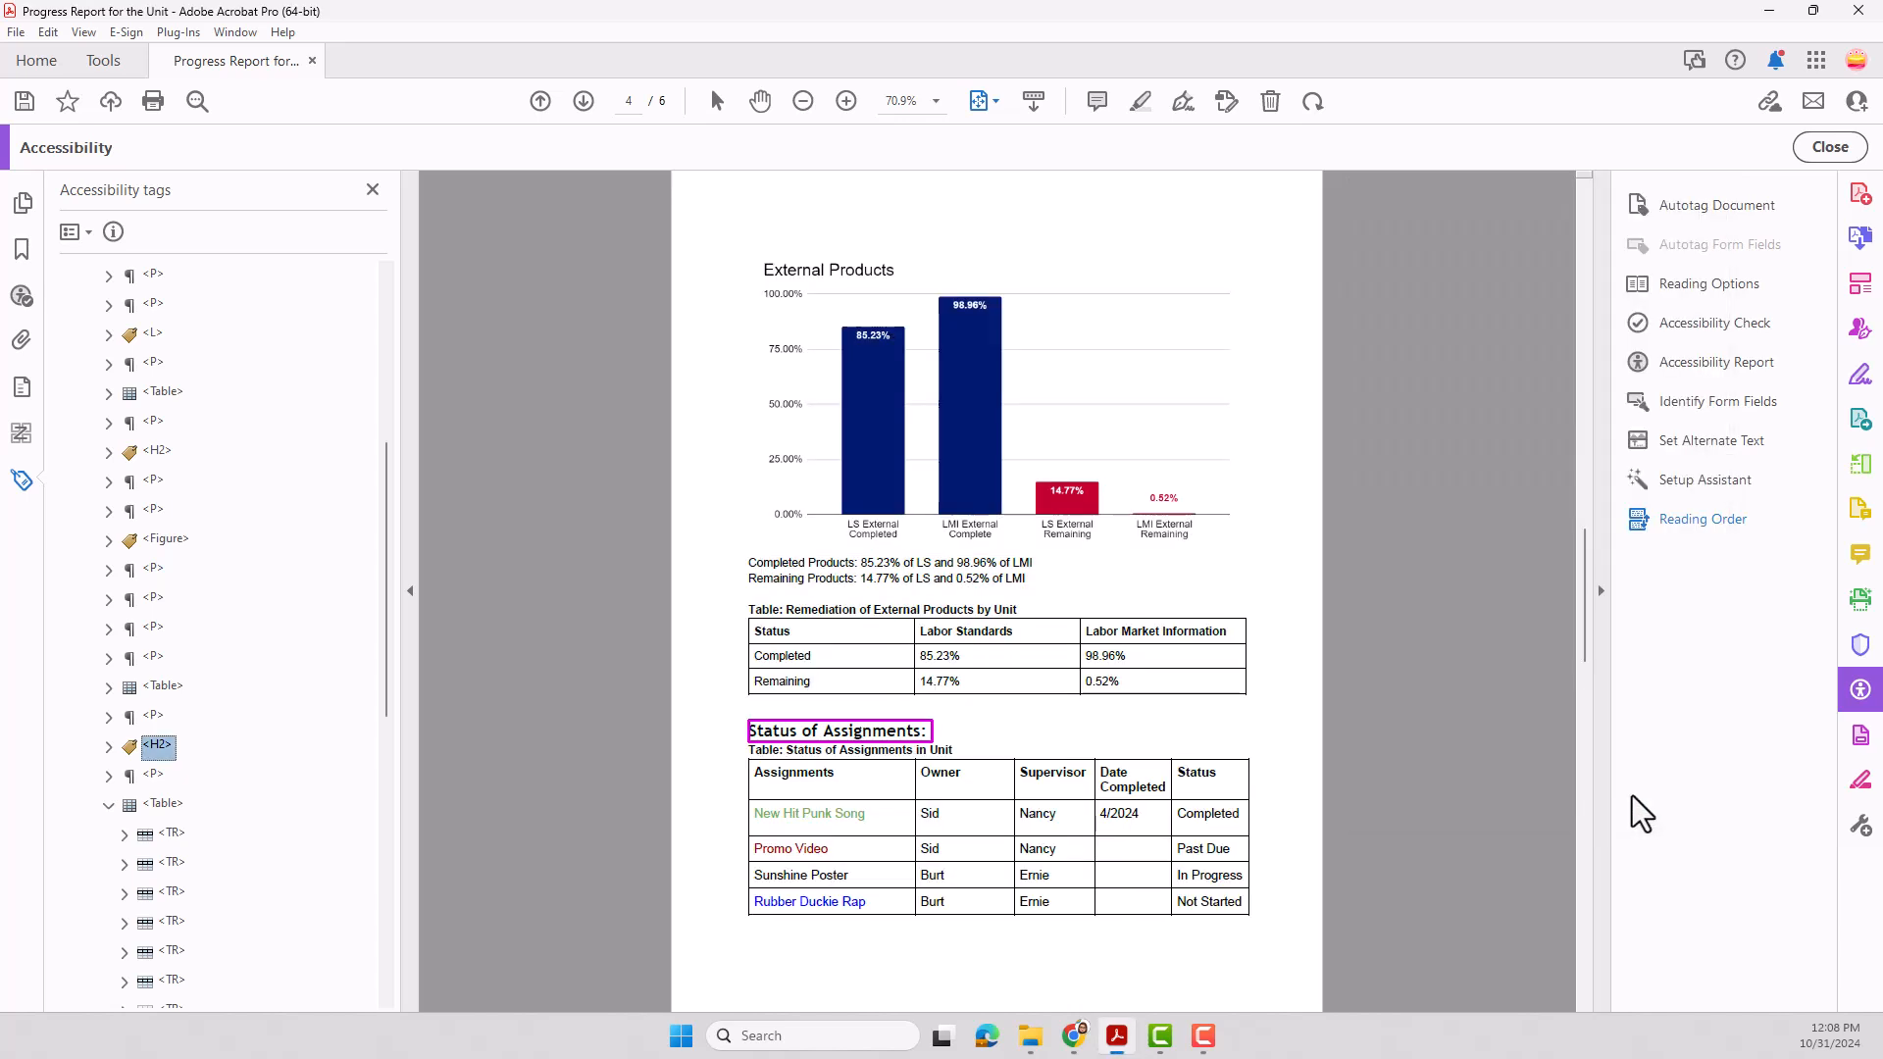
click(109, 748)
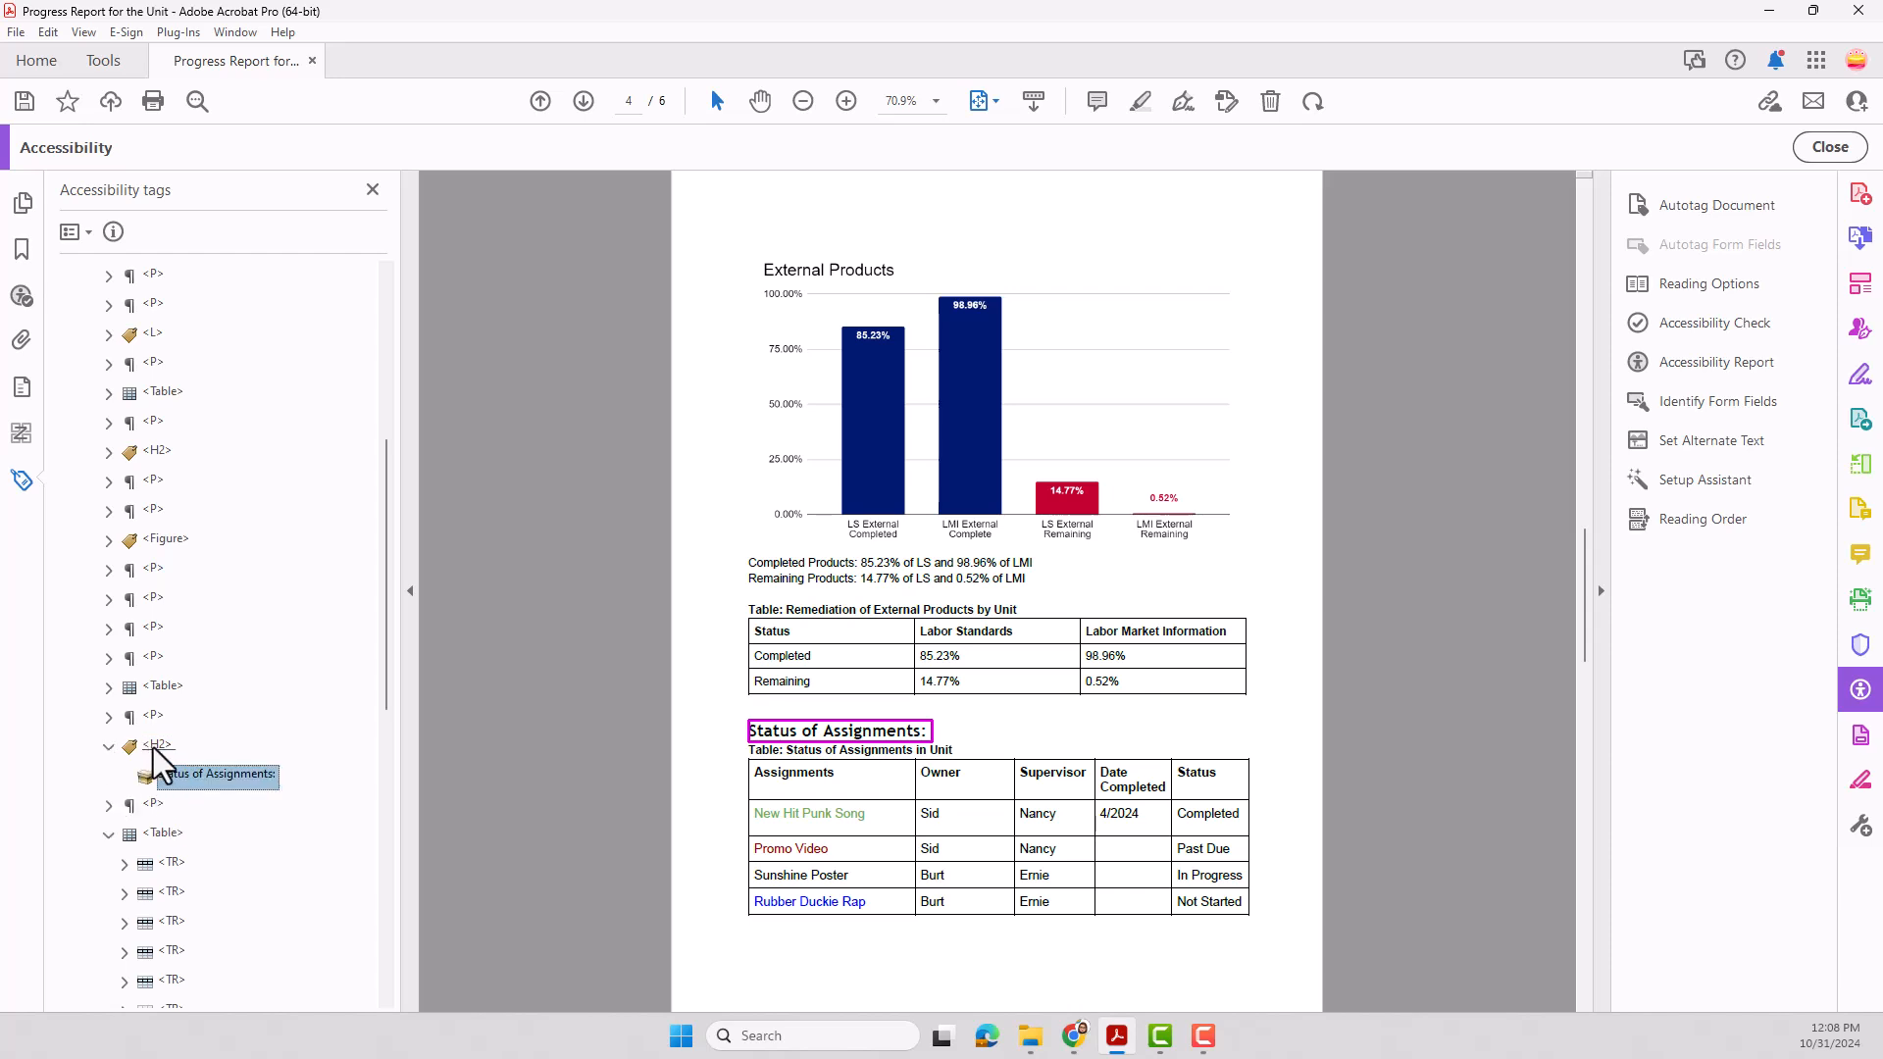
click(109, 747)
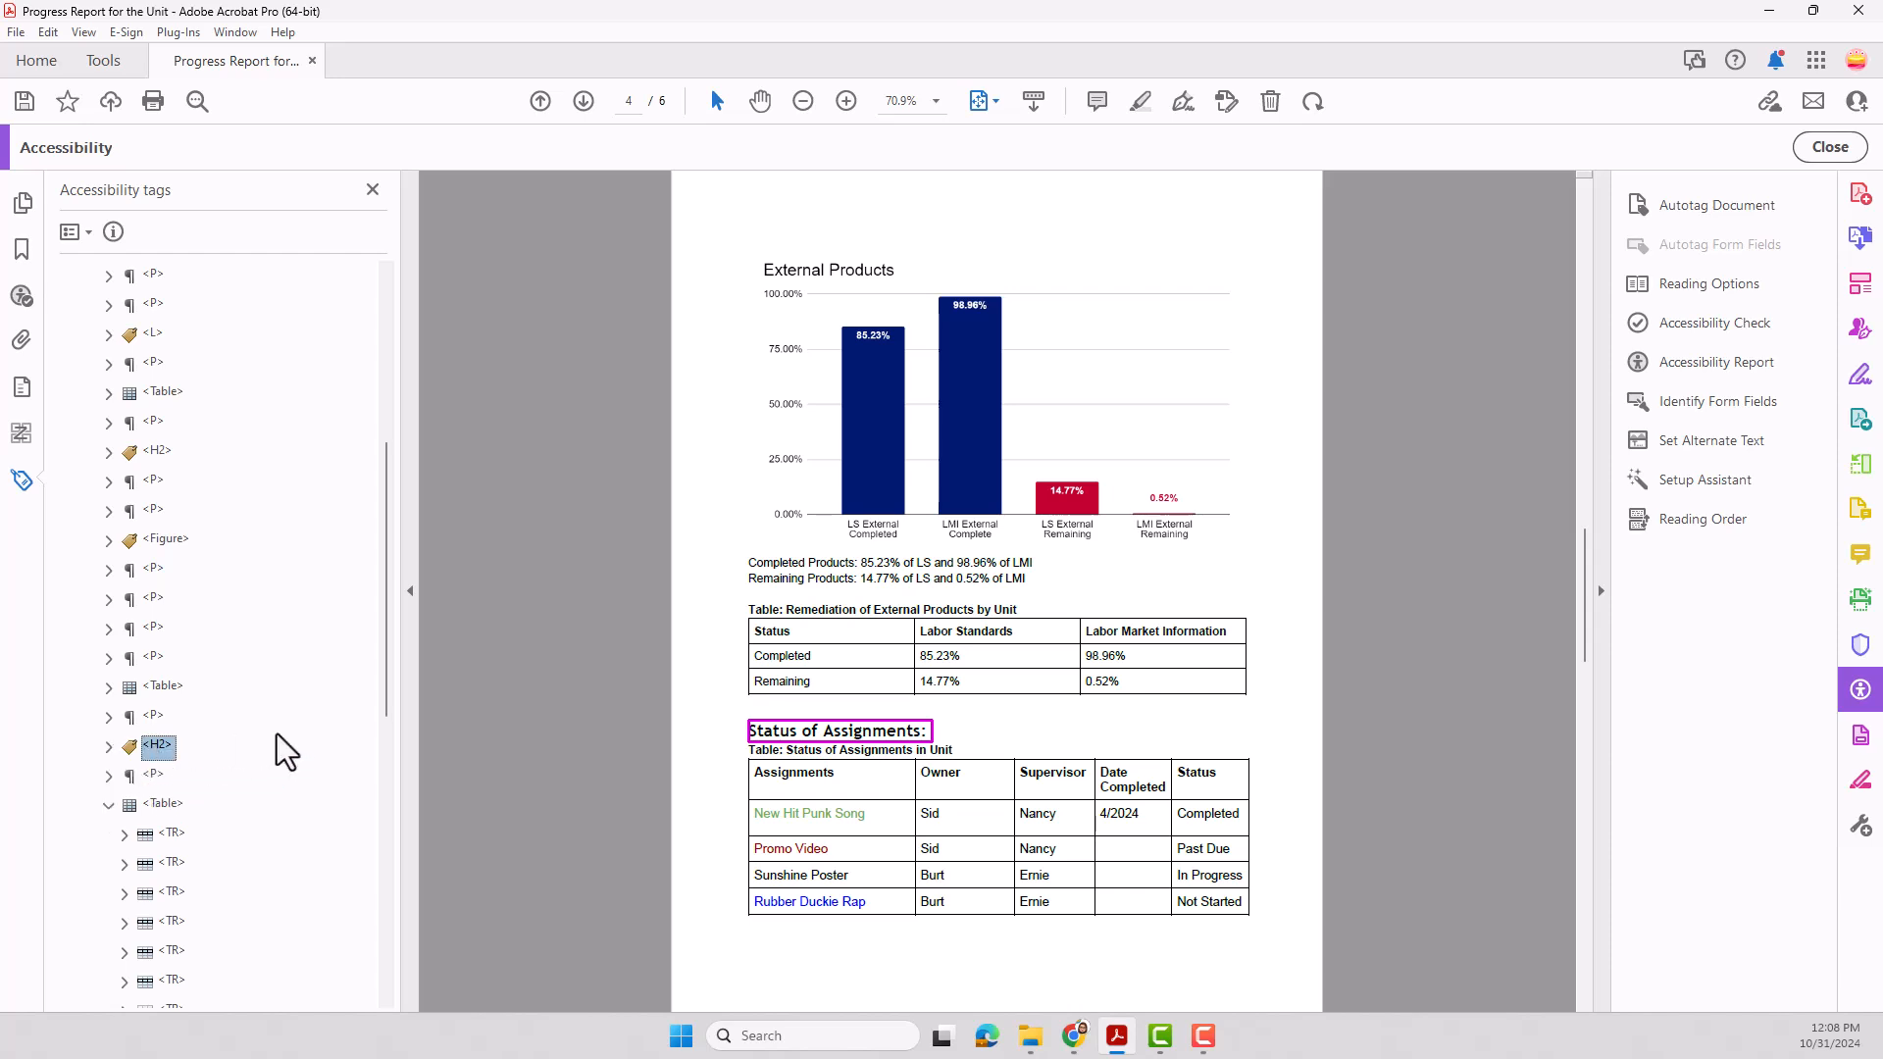
- Inspect the H2 tag for "How to Convert this Document to an Accessible PDF:" on page 5 and look through the tag tree for other headings
scroll(187, 729, down, 4)
scroll(780, 681, down, 5)
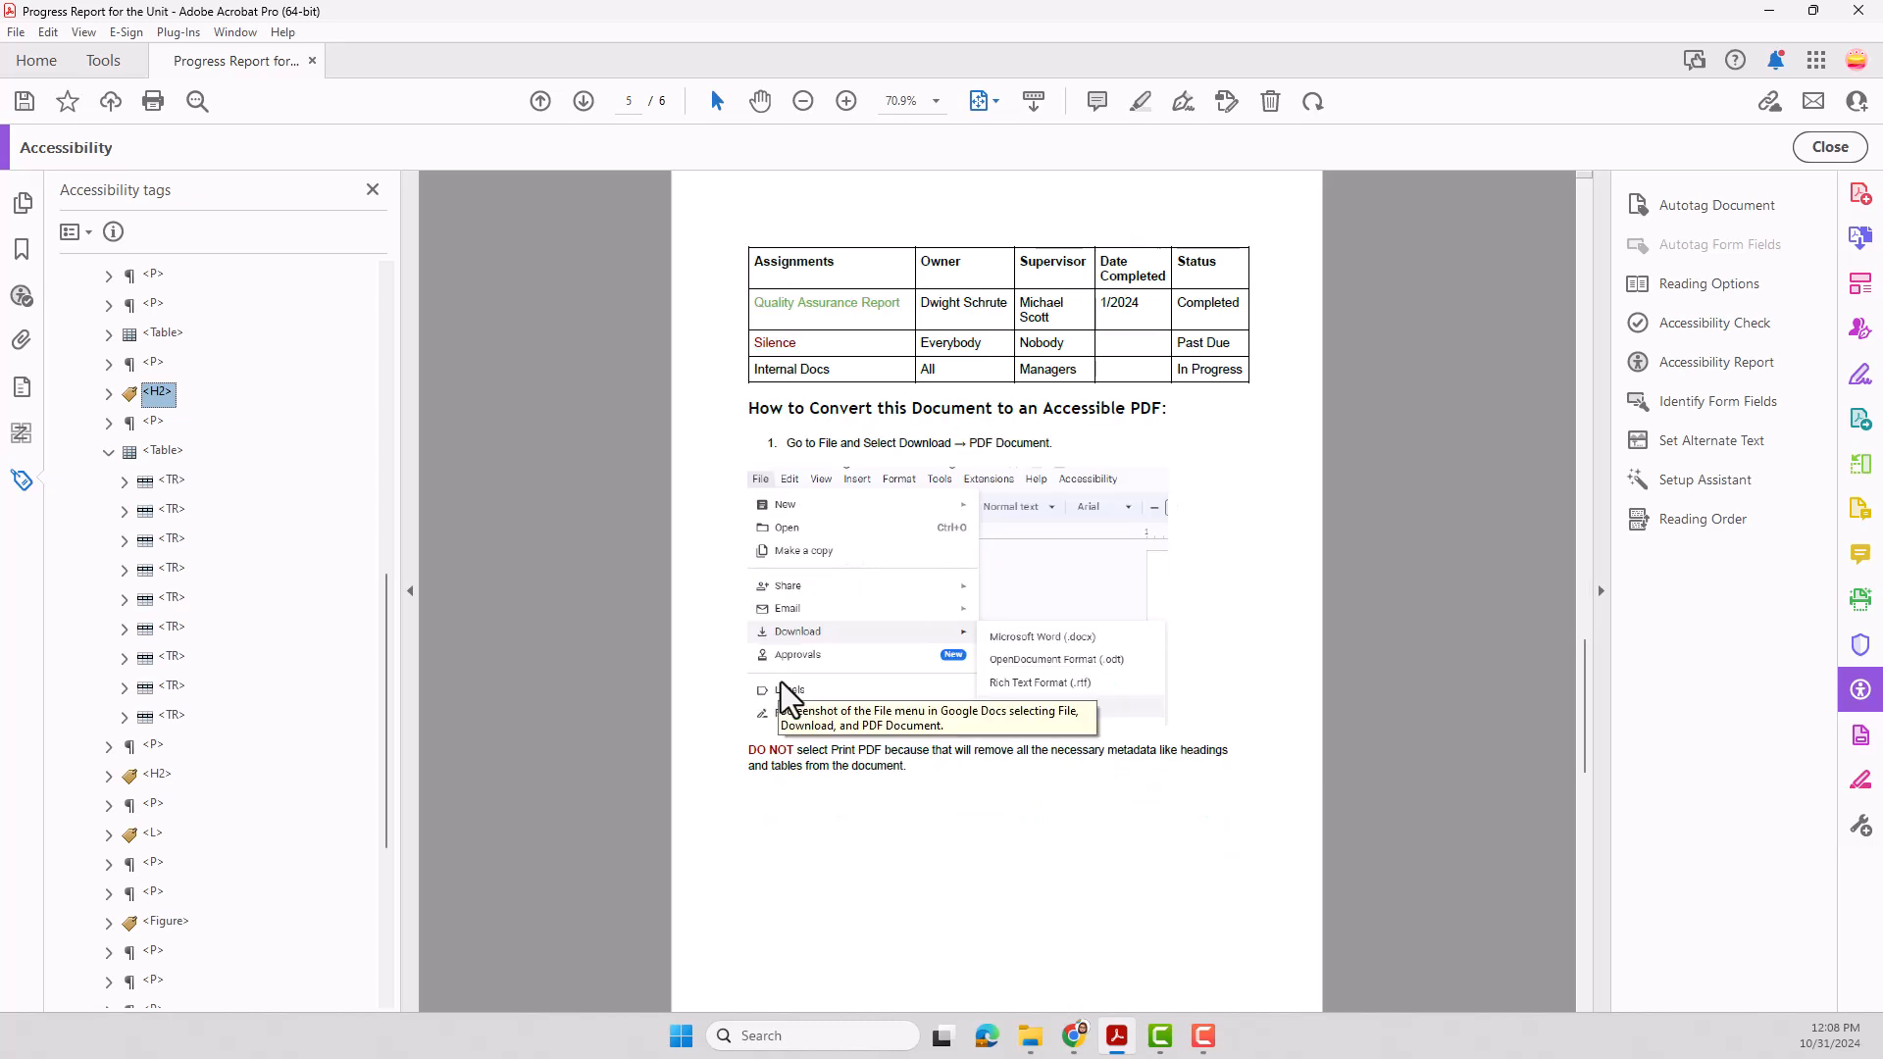
scroll(875, 628, up, 10)
scroll(874, 639, down, 5)
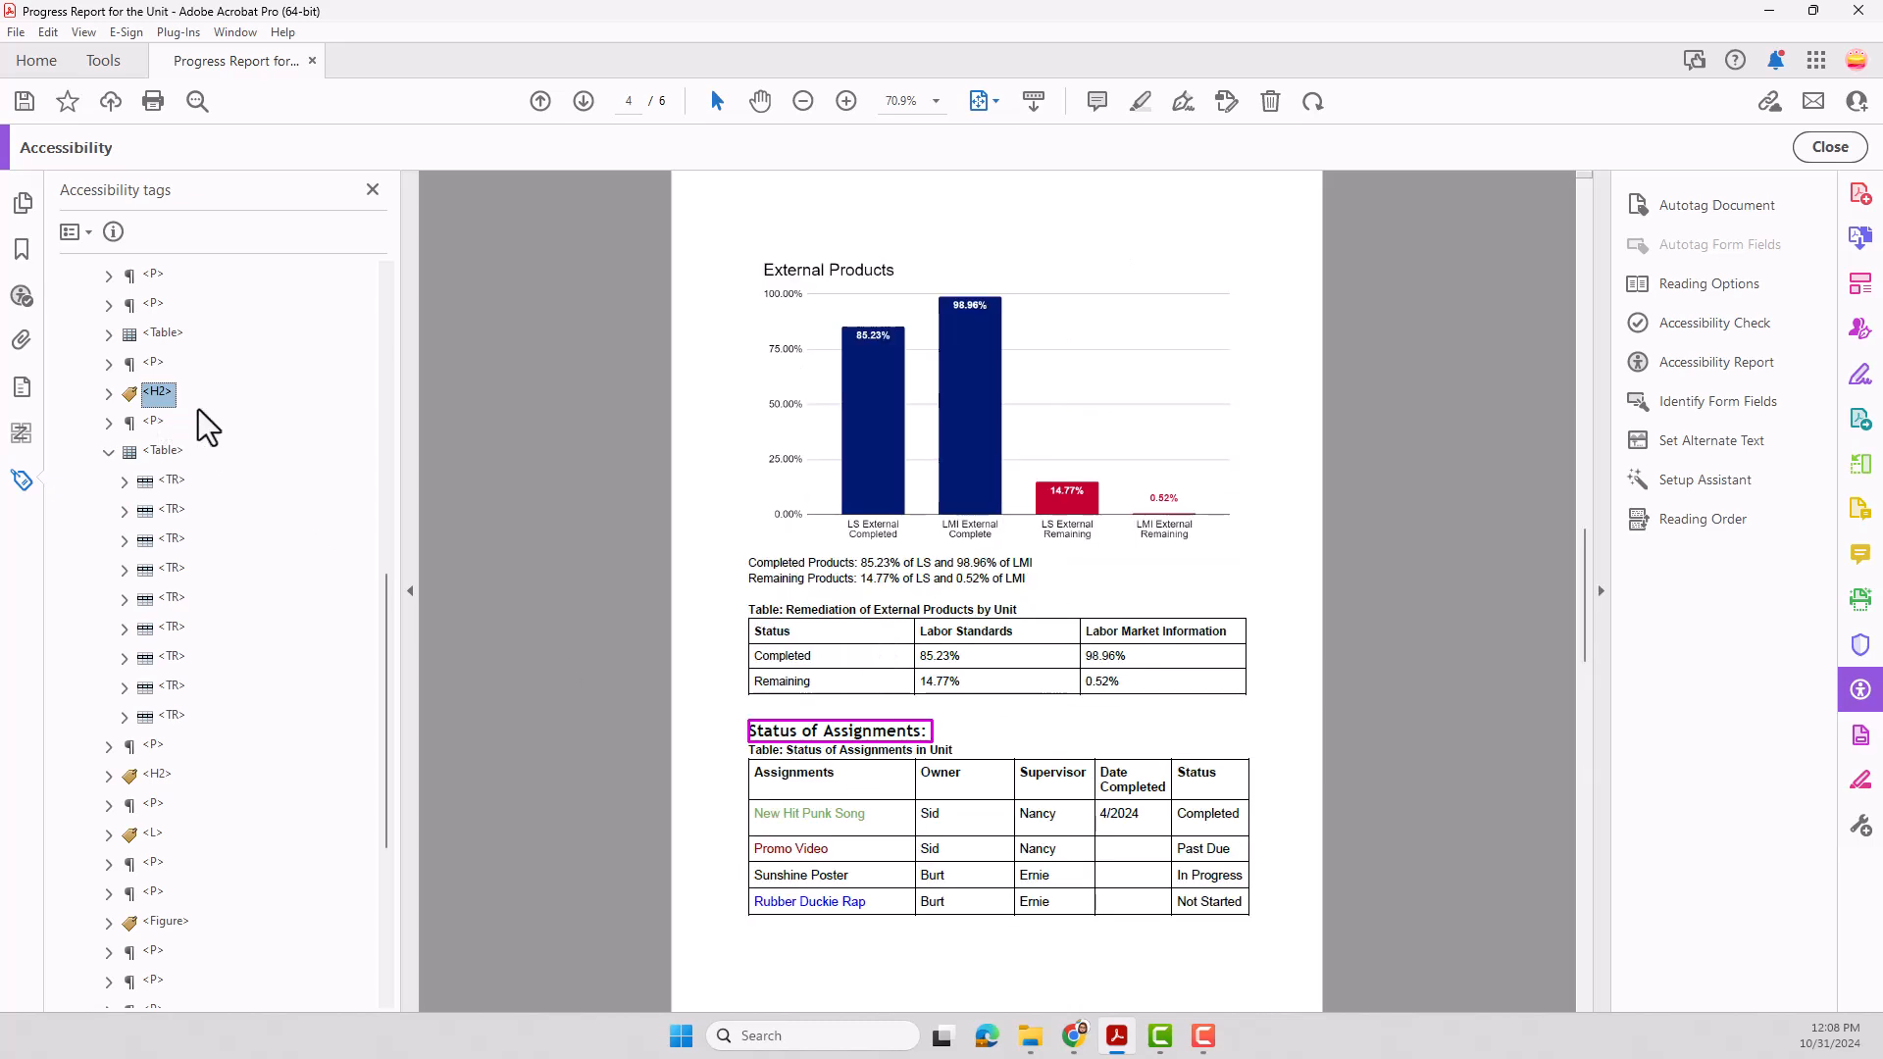
scroll(988, 675, down, 5)
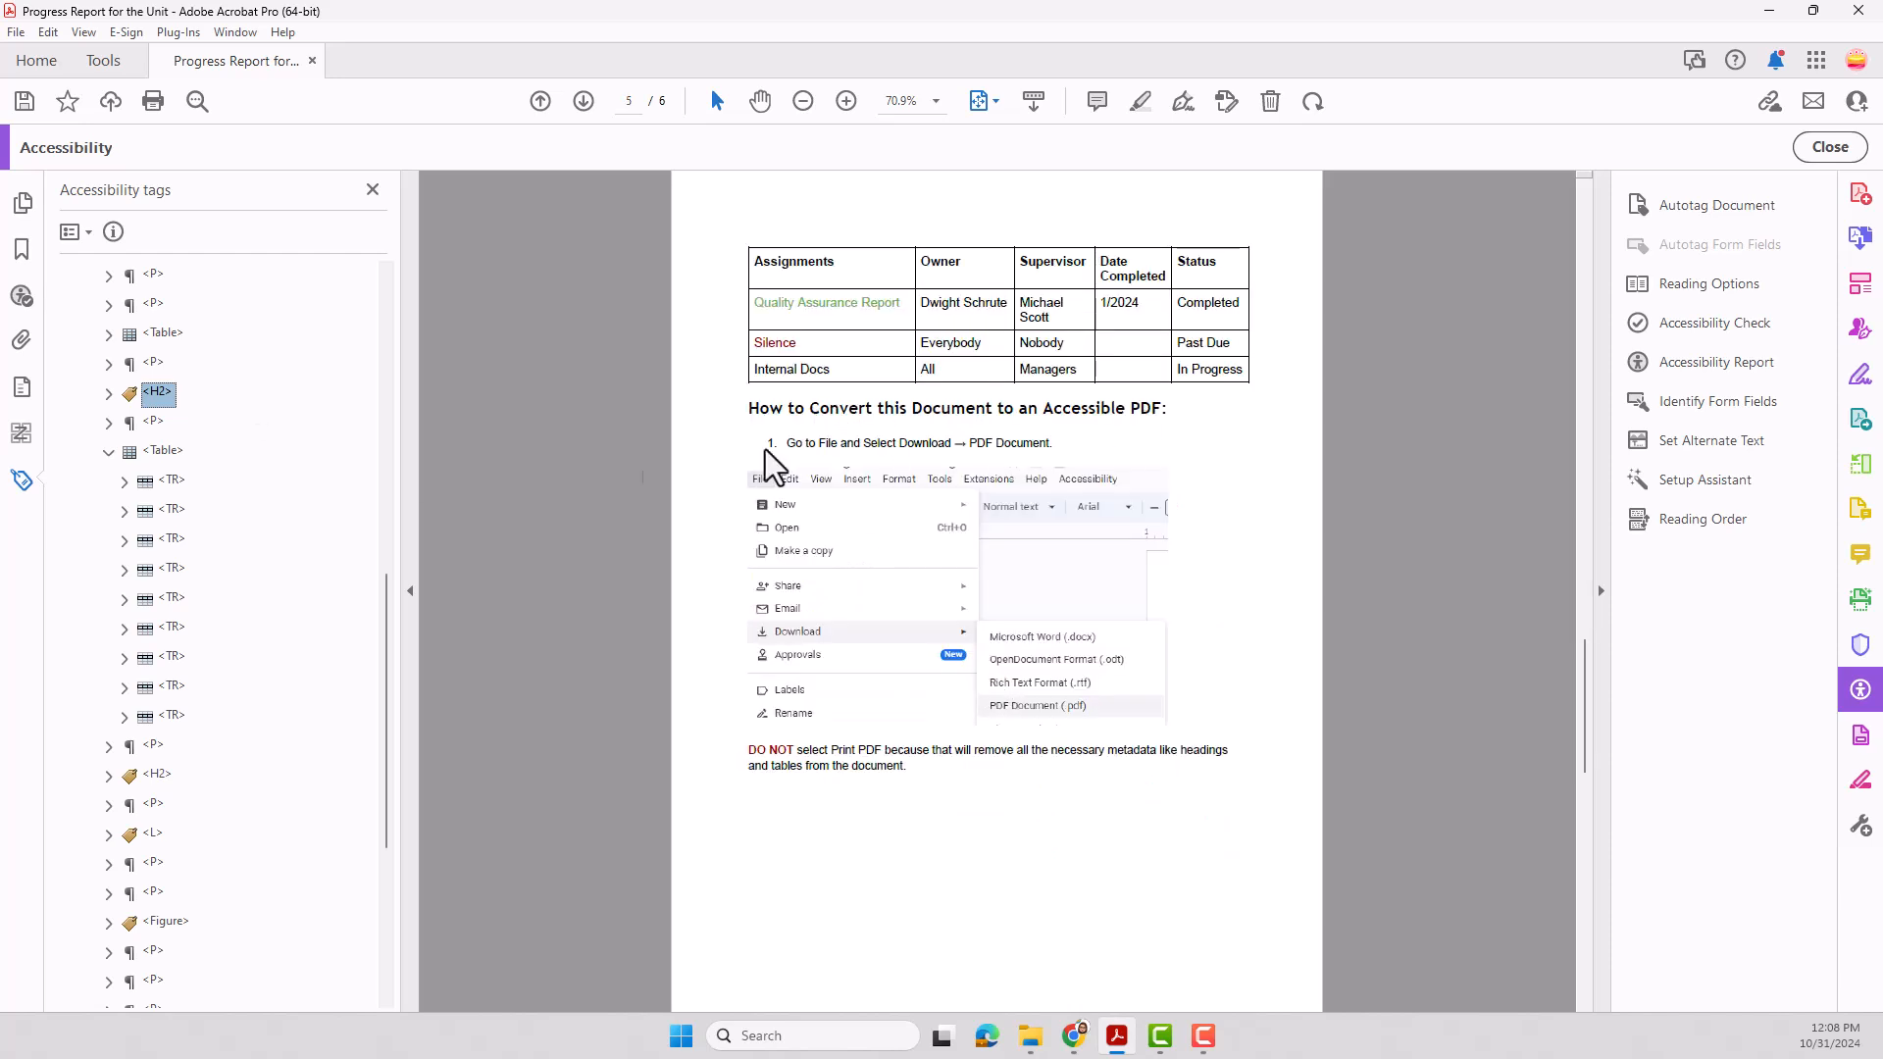
click(157, 775)
click(109, 775)
click(215, 807)
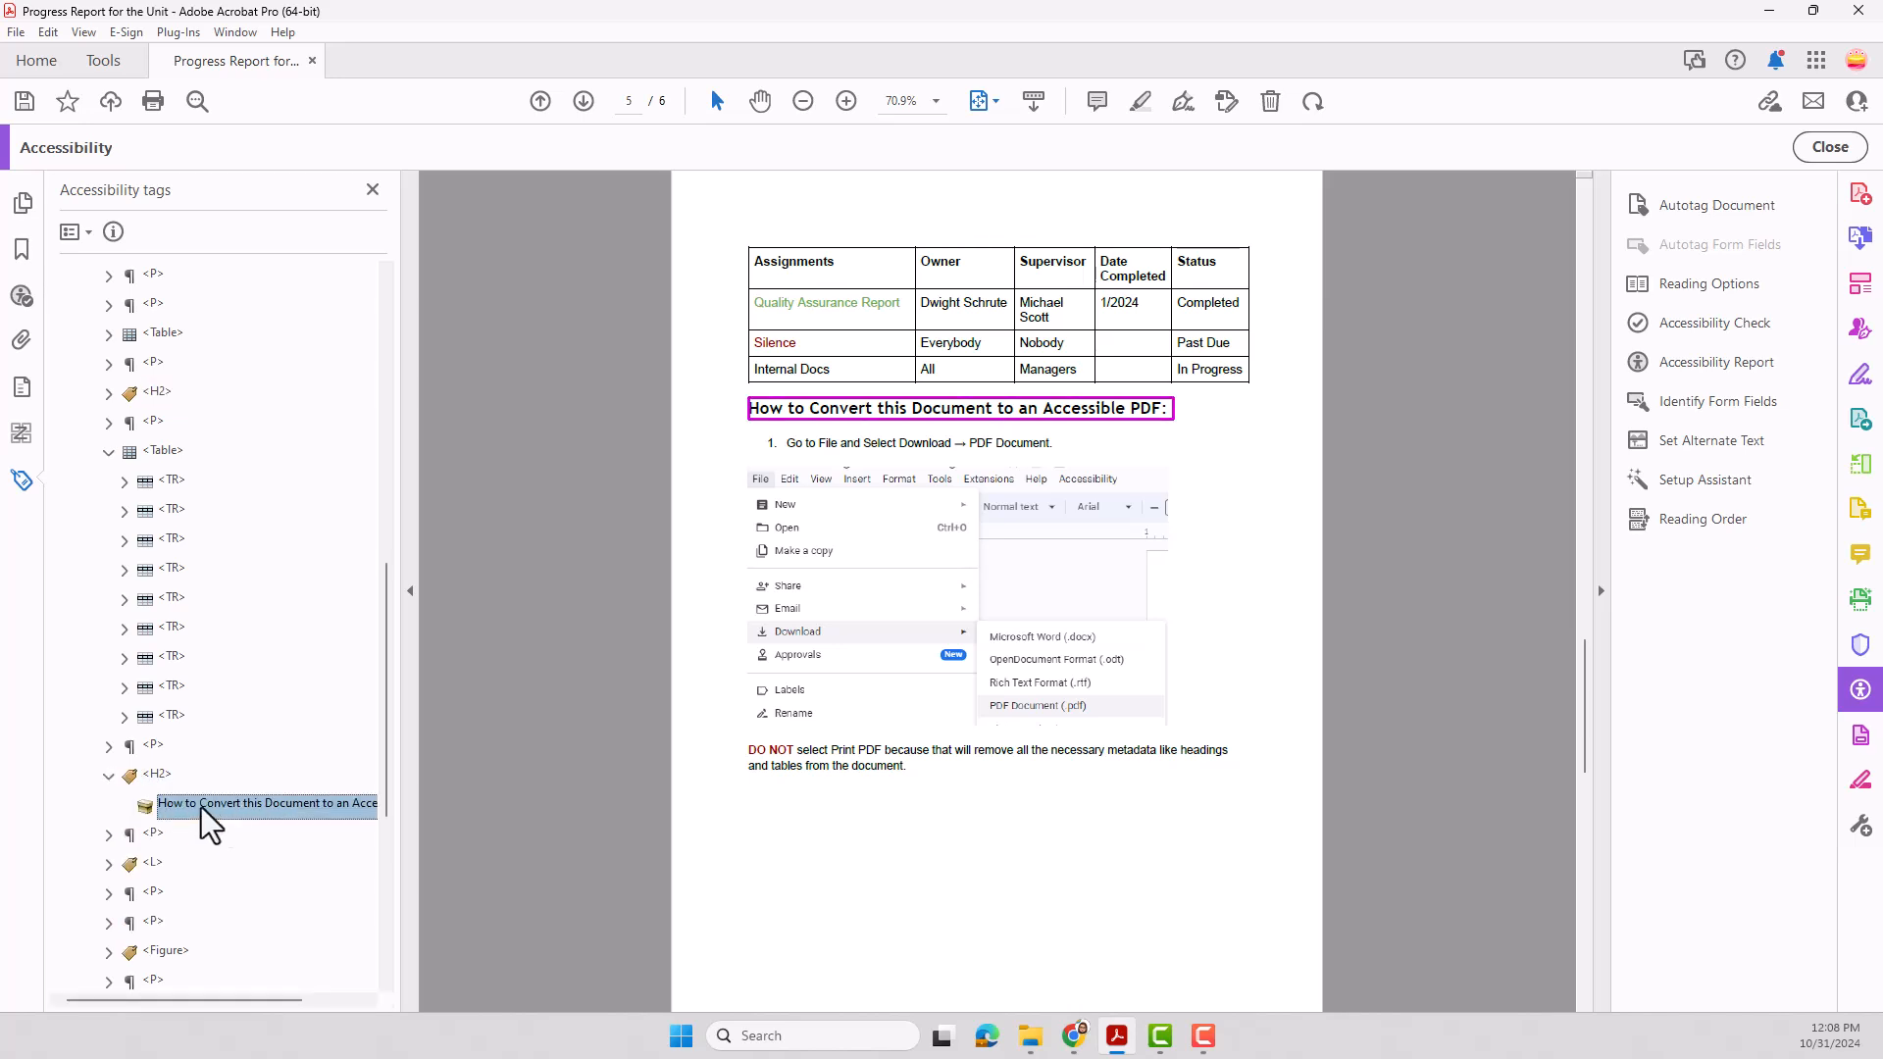
click(106, 778)
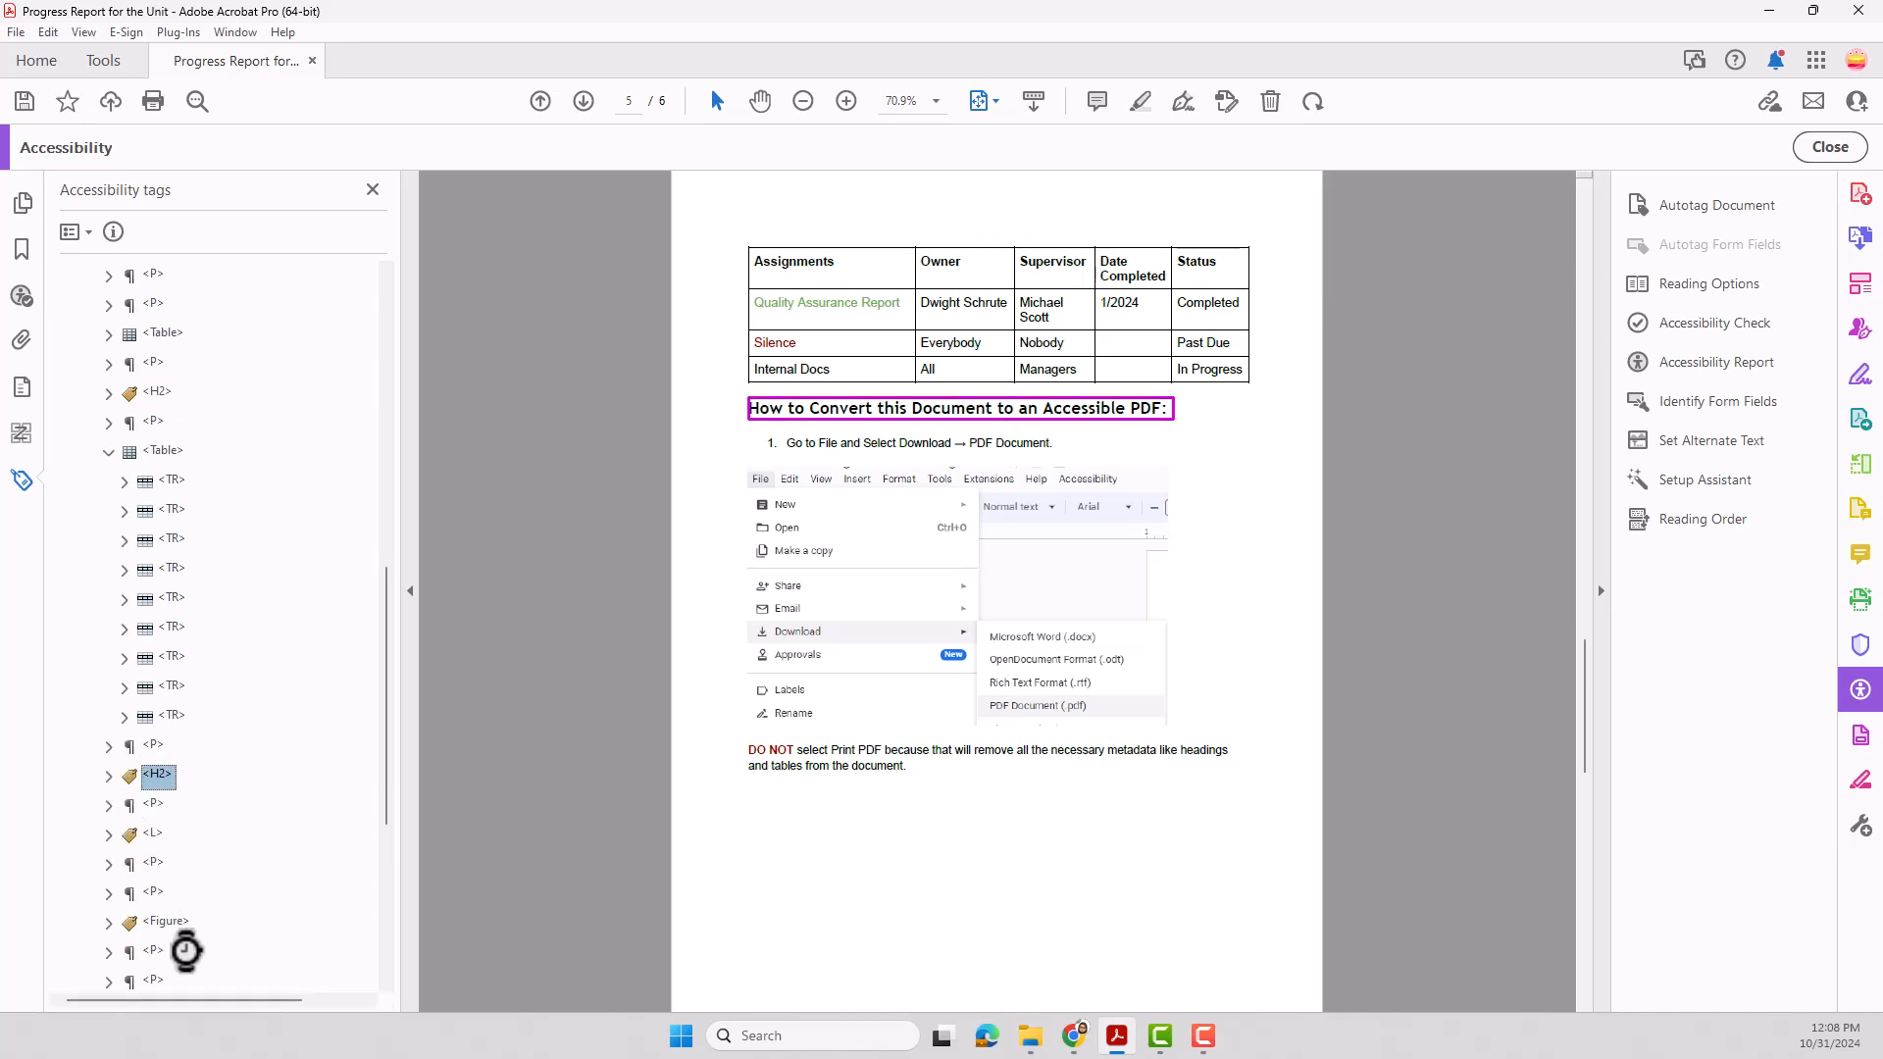
scroll(185, 950, down, 5)
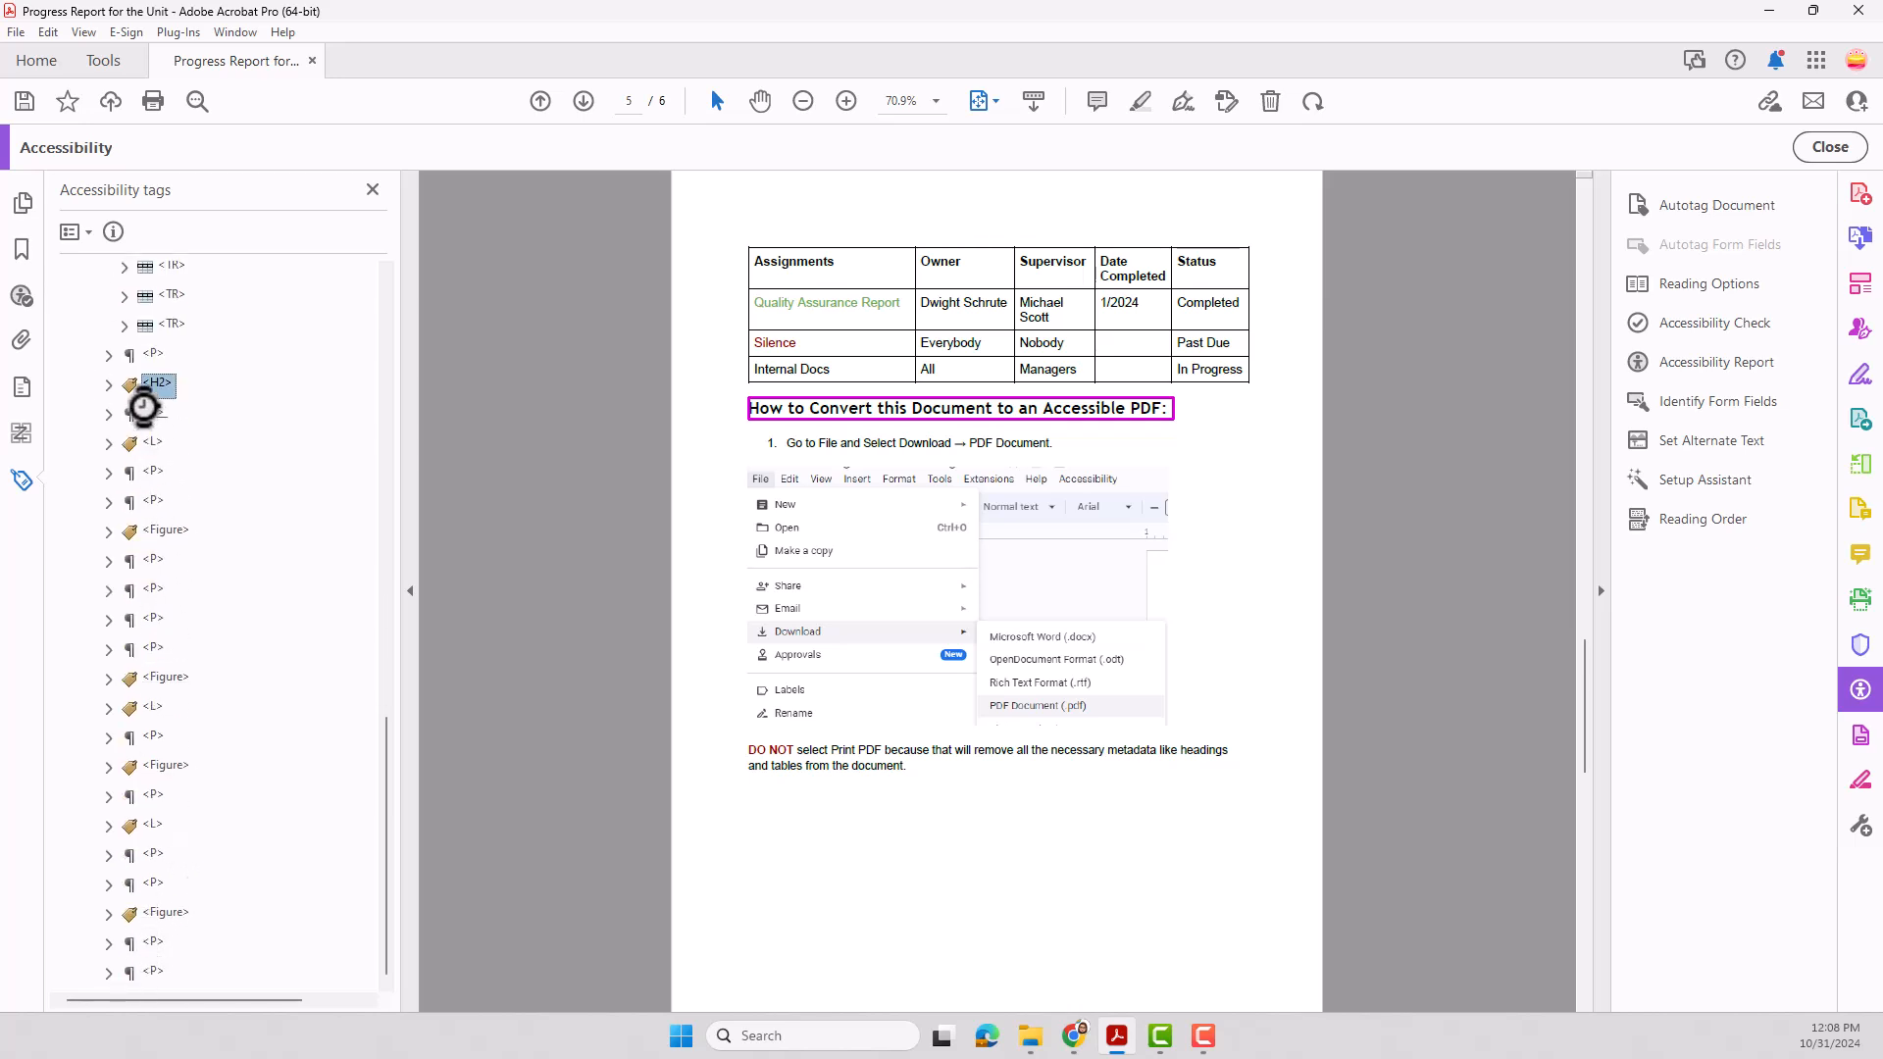
scroll(206, 906, up, 5)
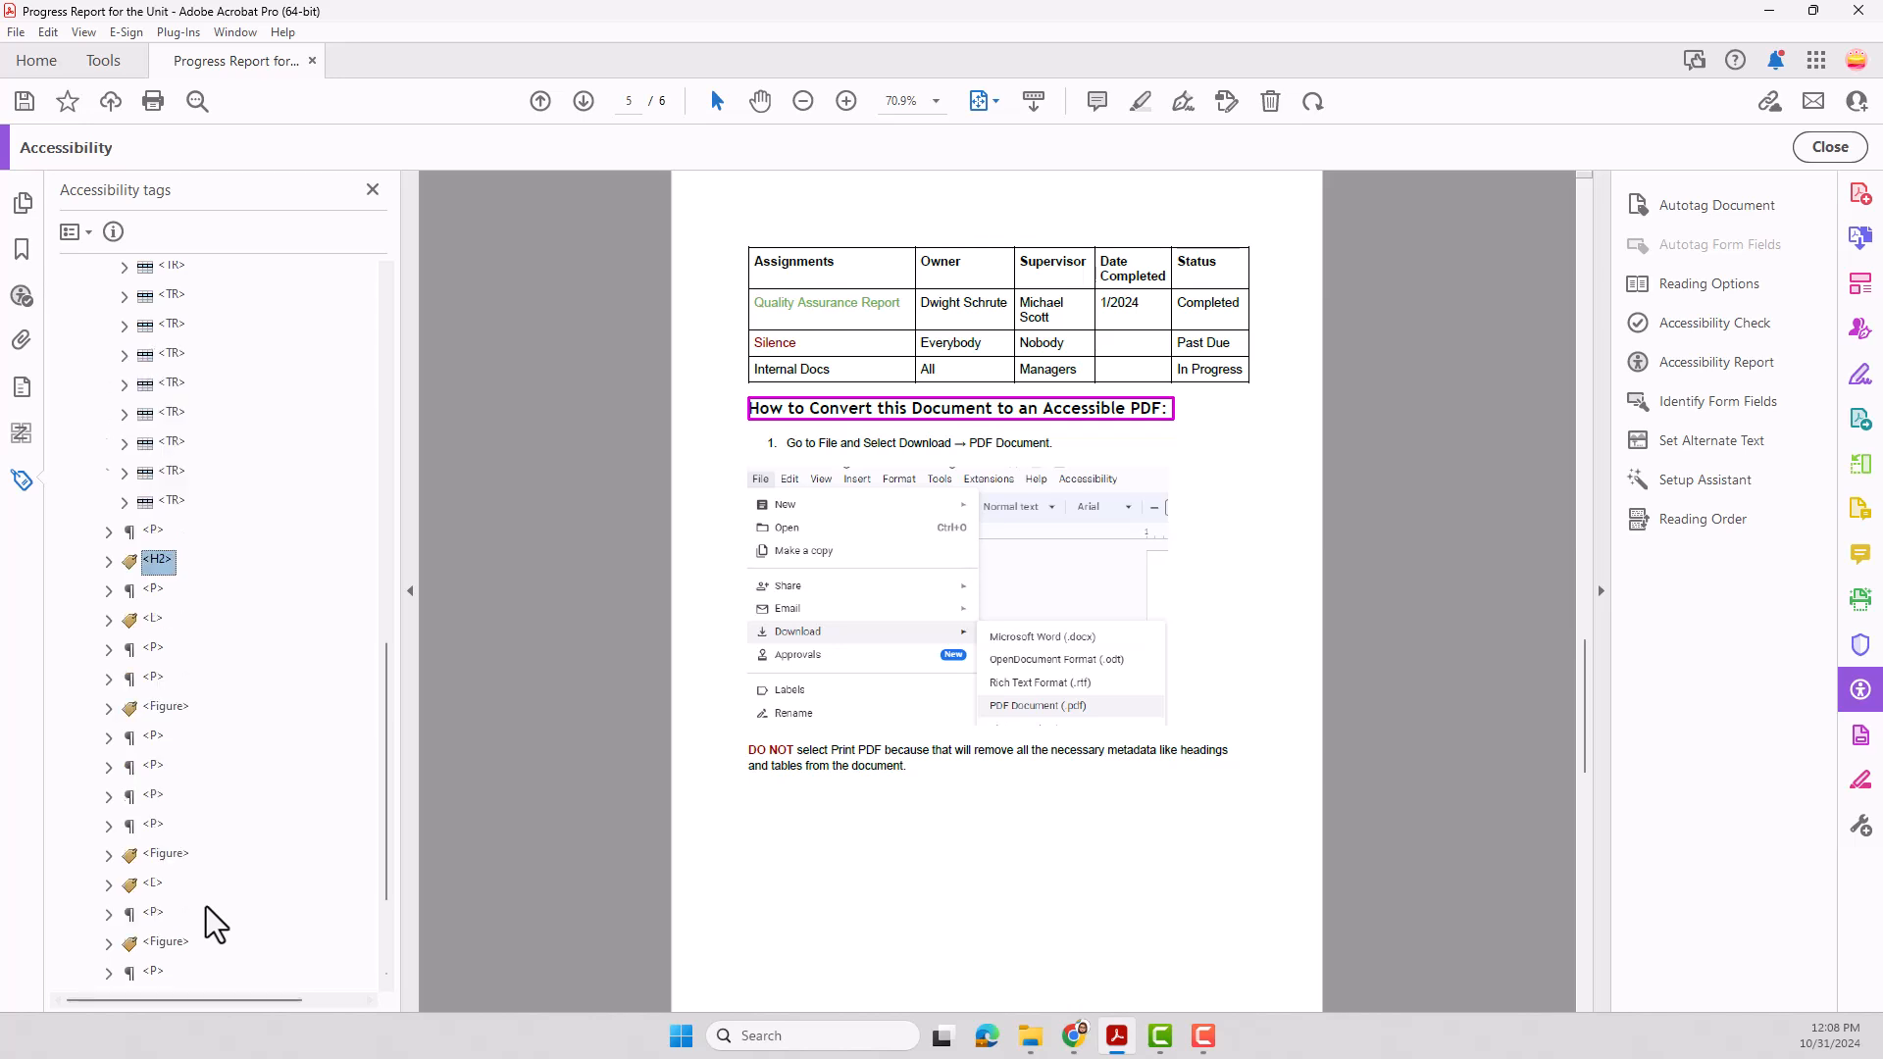
scroll(206, 906, up, 12)
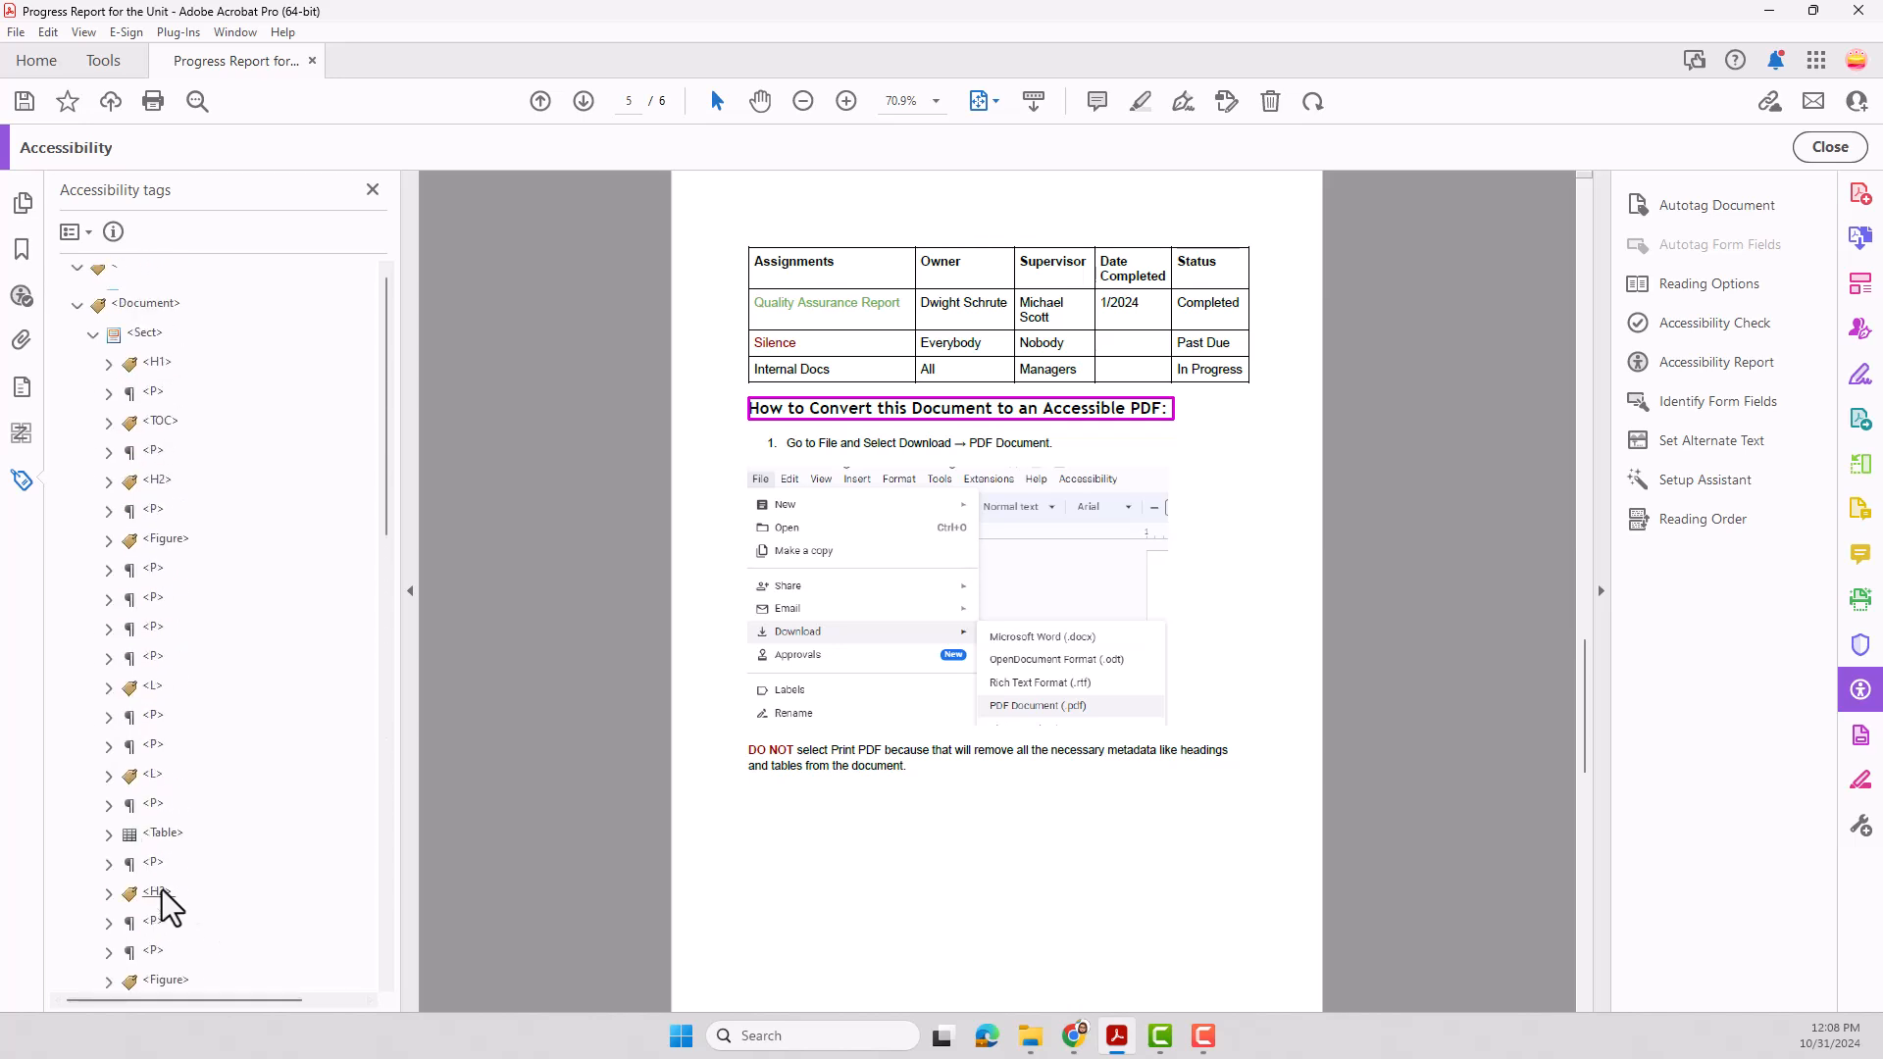